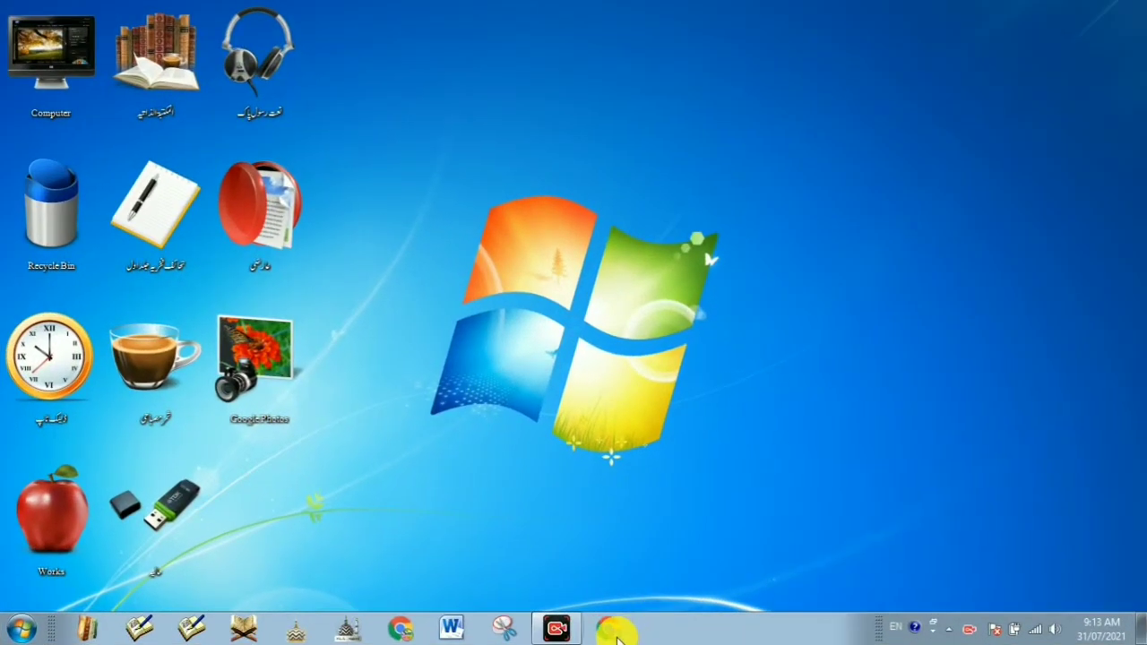
Step: Open Chrome maximized, search Google for 'blogger' and go to Blogger.com
left_click(617, 632)
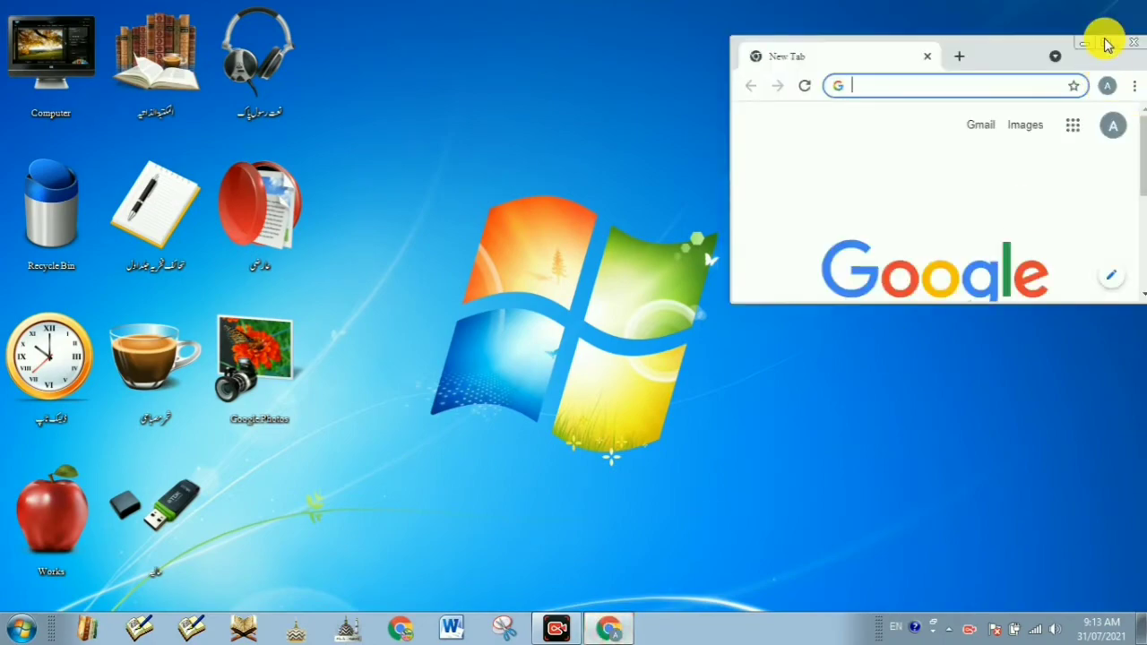
left_click(1108, 45)
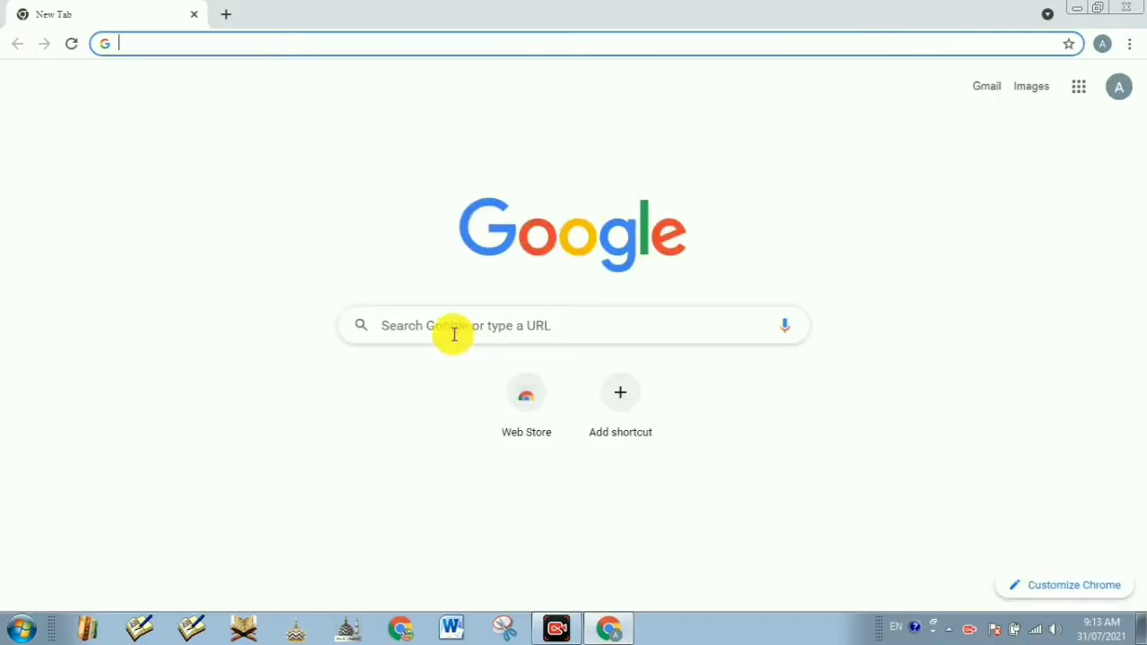
left_click(454, 334)
type("bl")
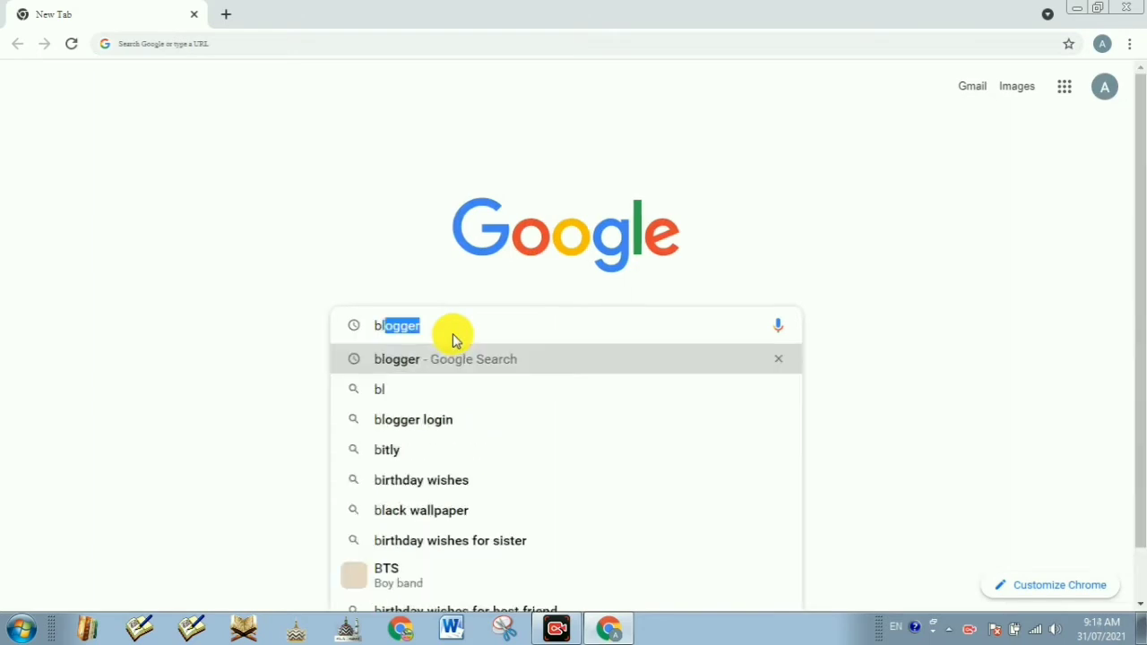
type("ogger")
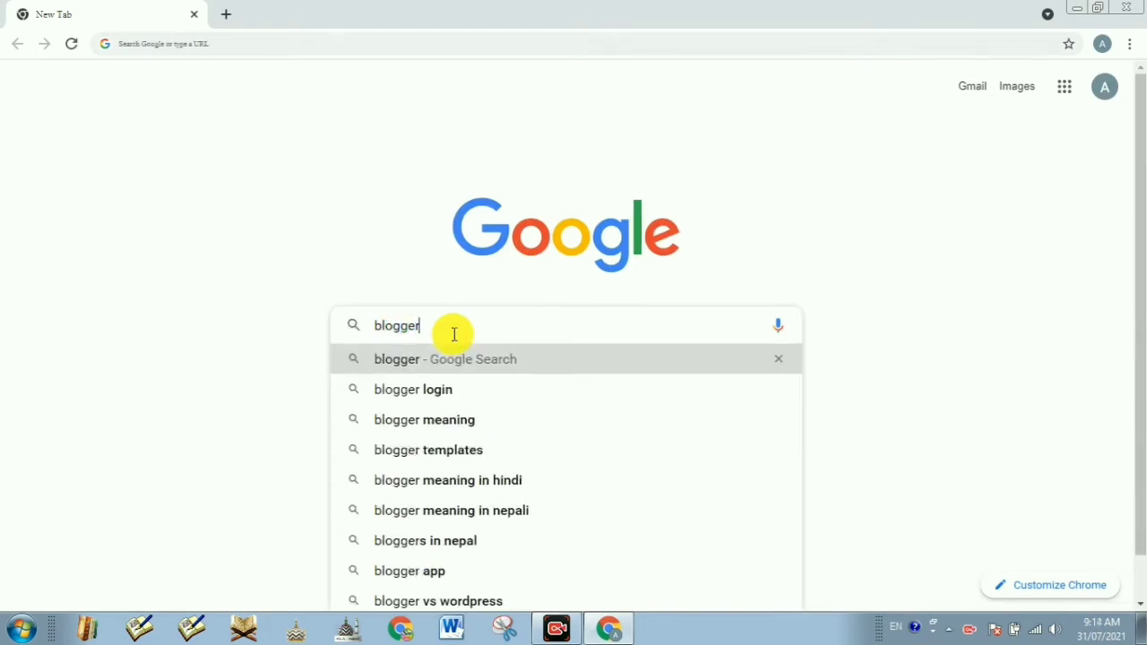
key("Return")
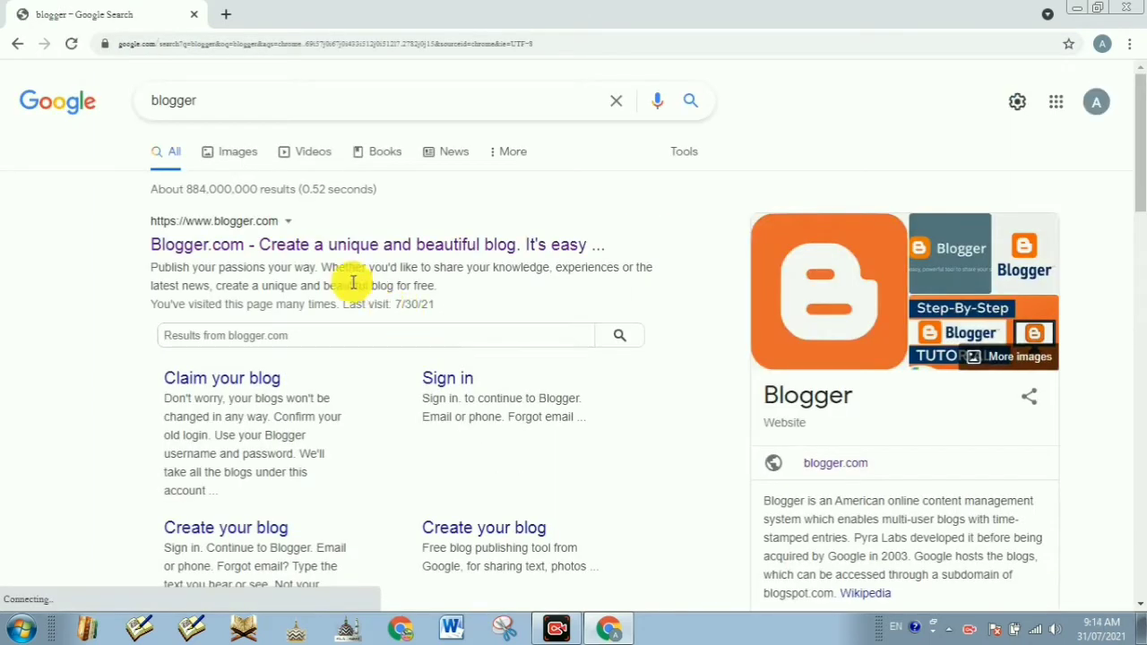
left_click(328, 248)
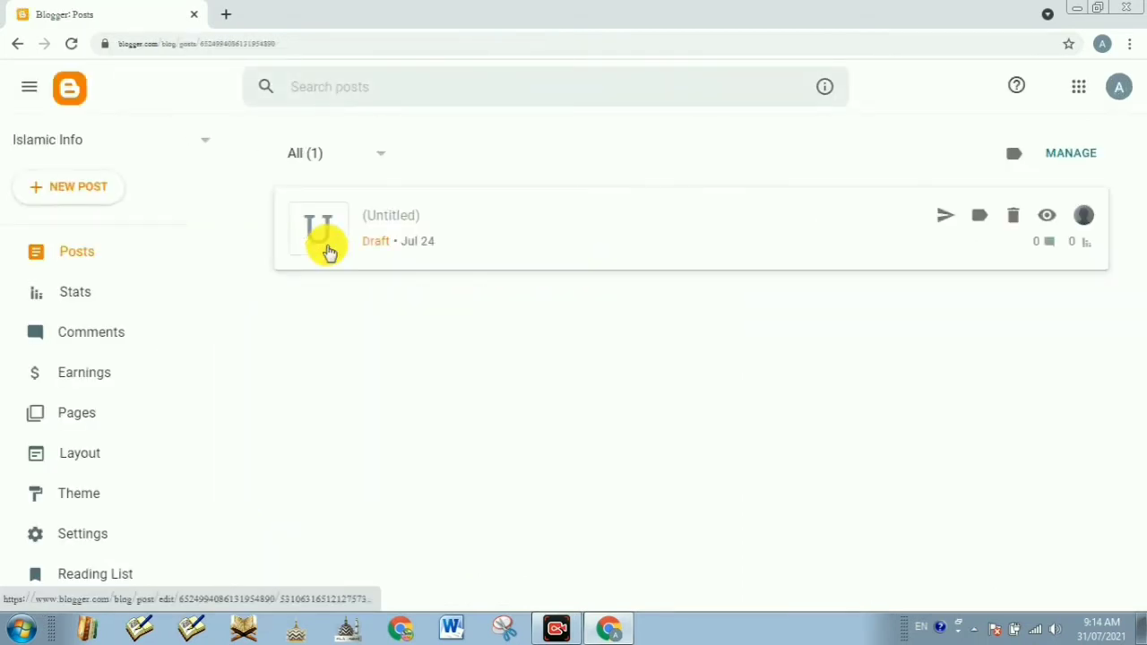
Step: Pick Islamic Info from the Blogger blog switcher
left_click(84, 148)
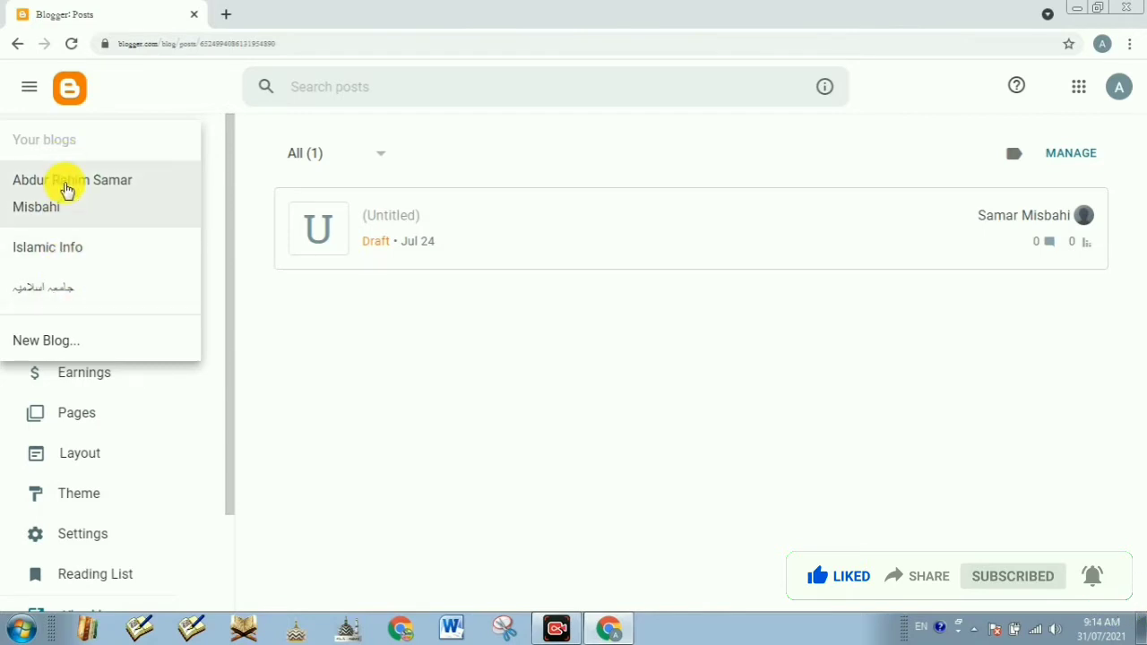
left_click(71, 258)
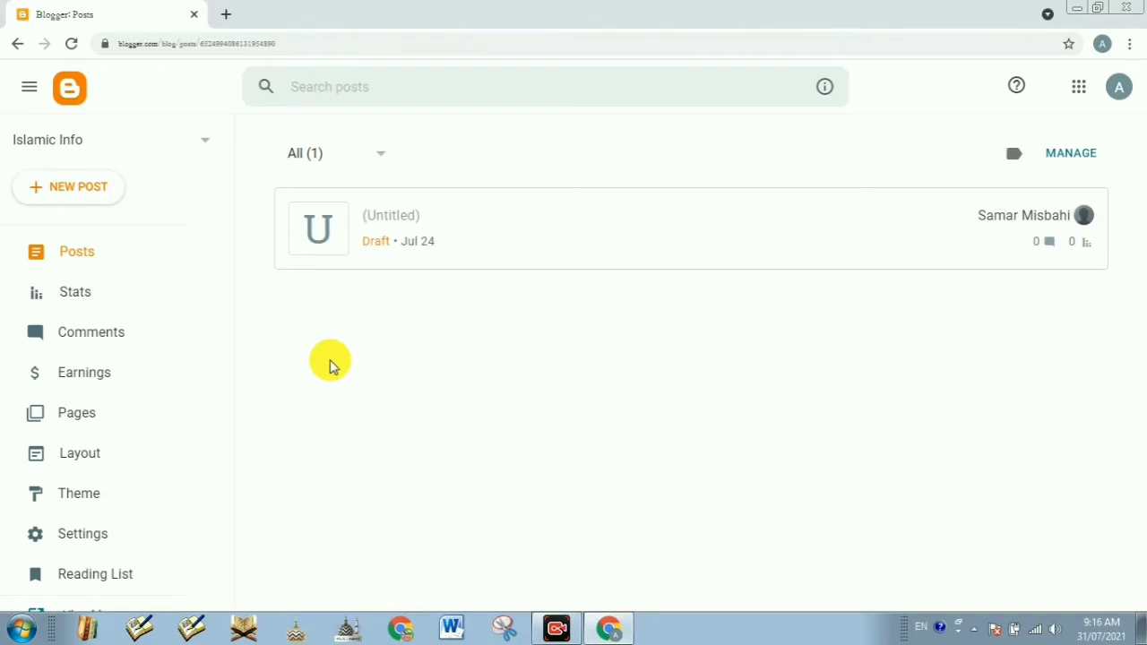
Step: Switch the Blogger dashboard to the Urdu-named blog
left_click(105, 143)
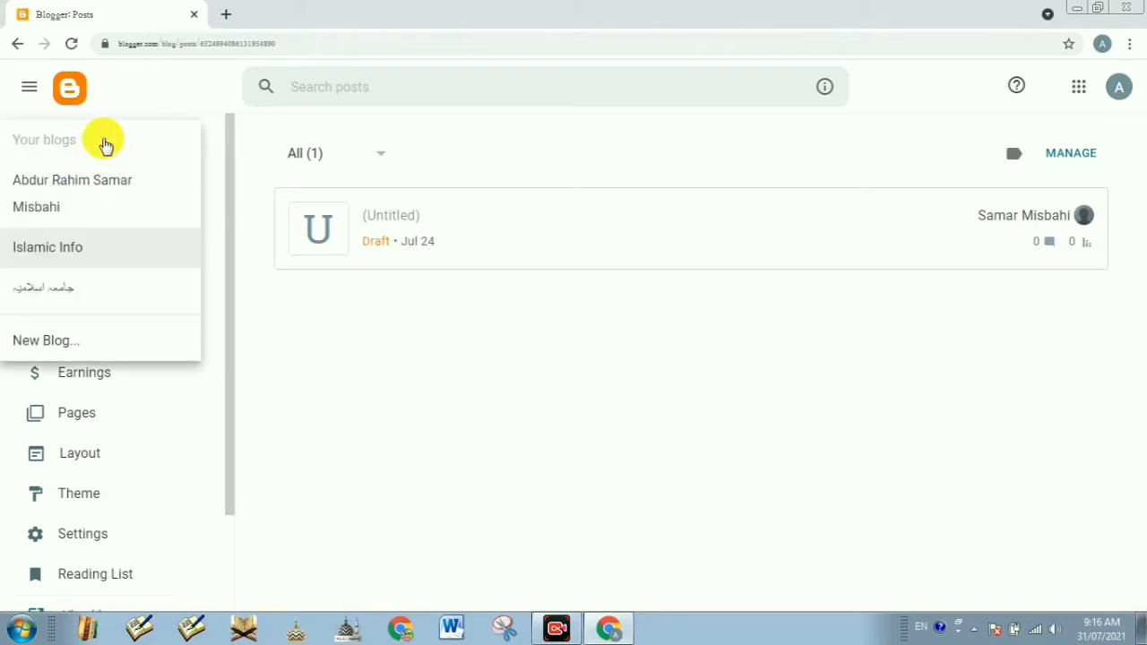
scroll(63, 269, "down", 1)
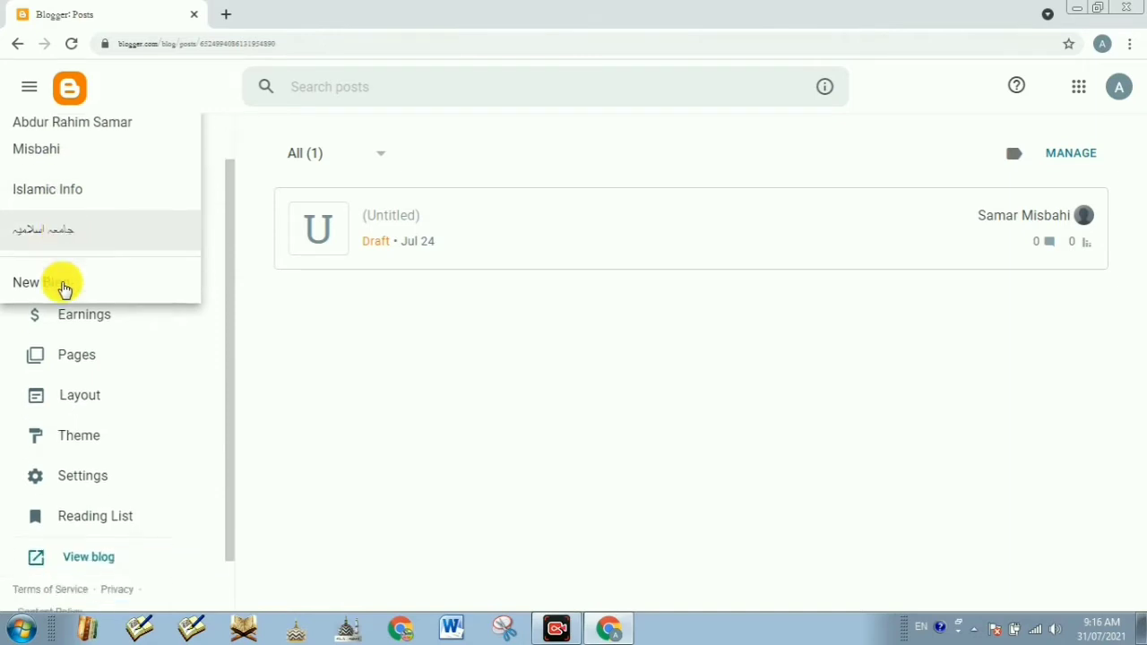
scroll(68, 278, "down", 1)
scroll(81, 242, "up", 2)
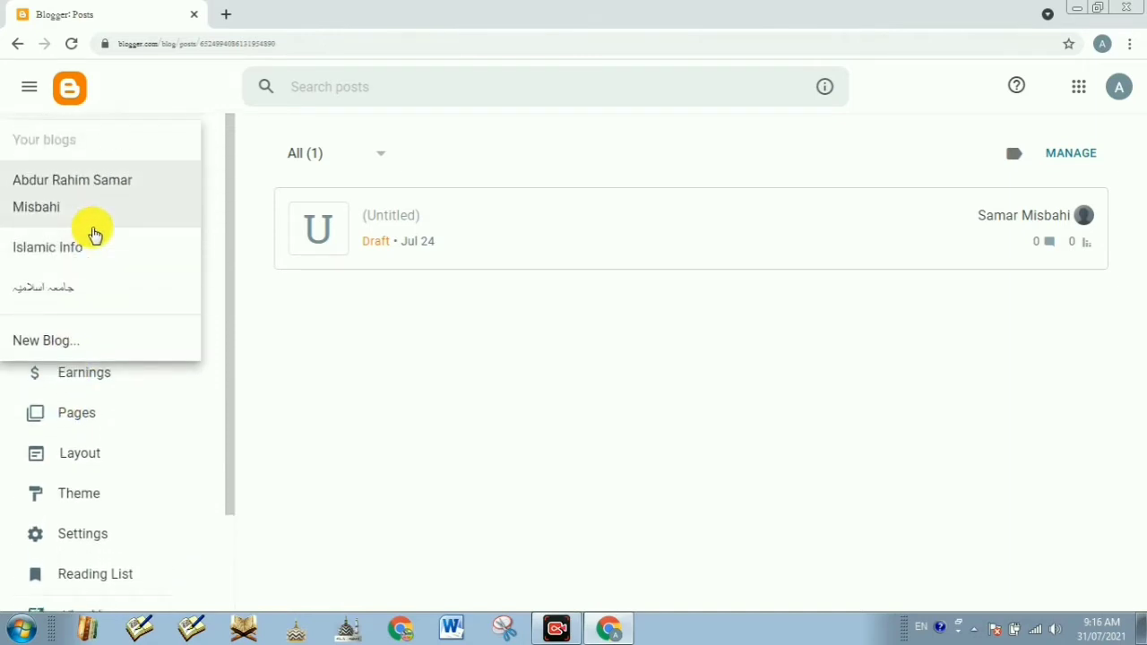
left_click(64, 291)
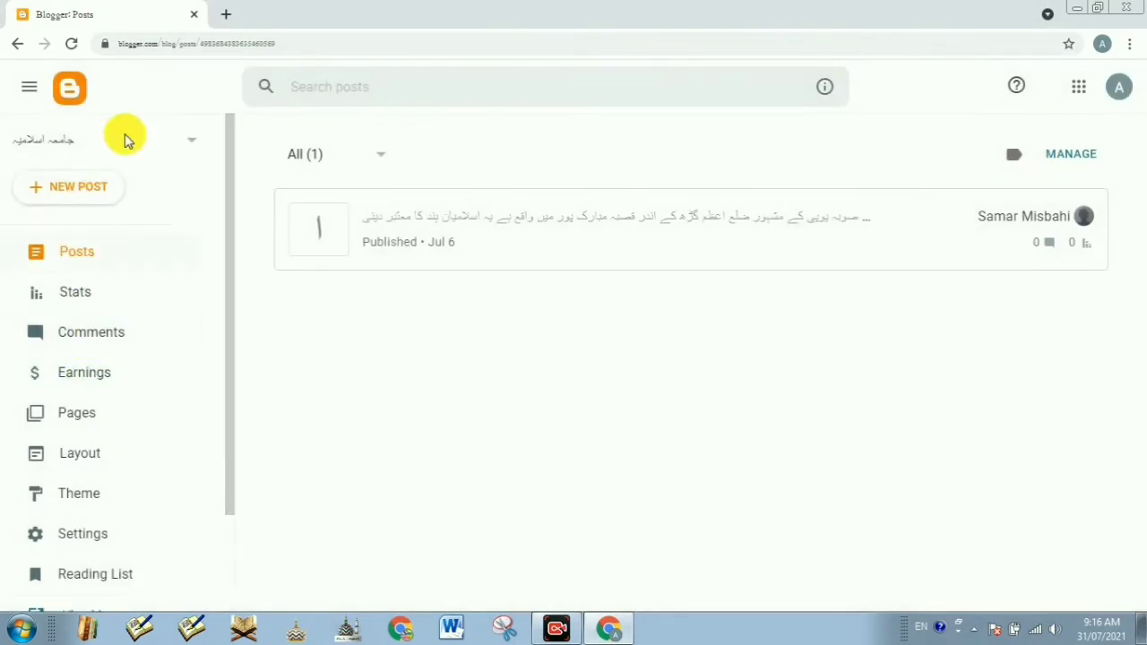
Step: Switch to the personally named blog and show its Pages list
left_click(117, 140)
left_click(82, 186)
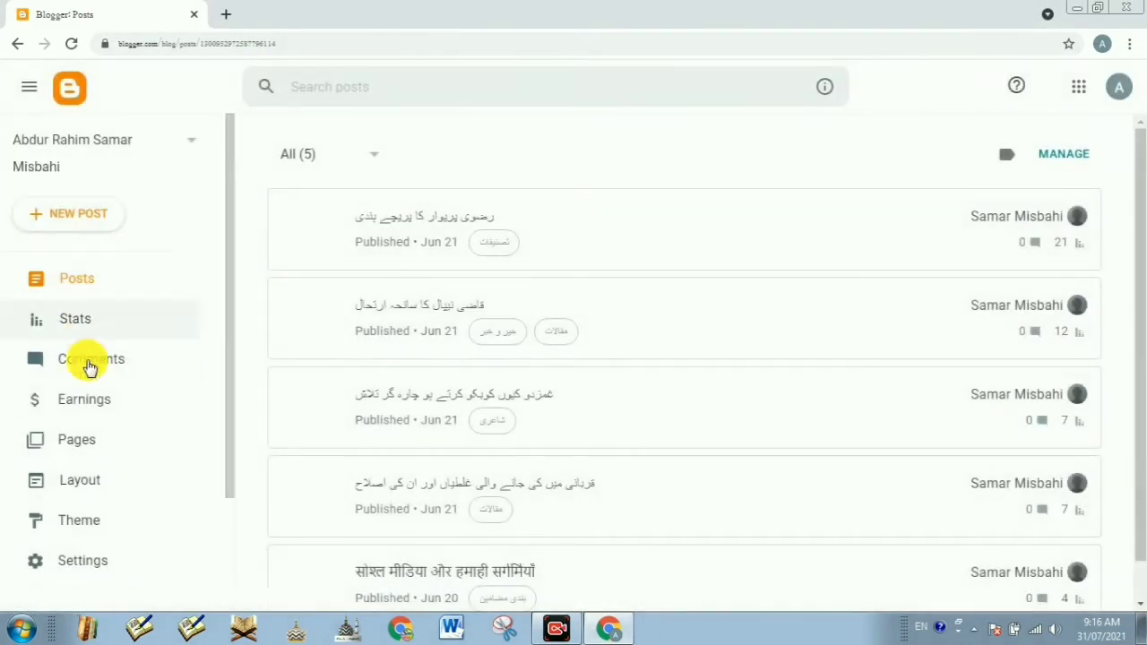
left_click(77, 437)
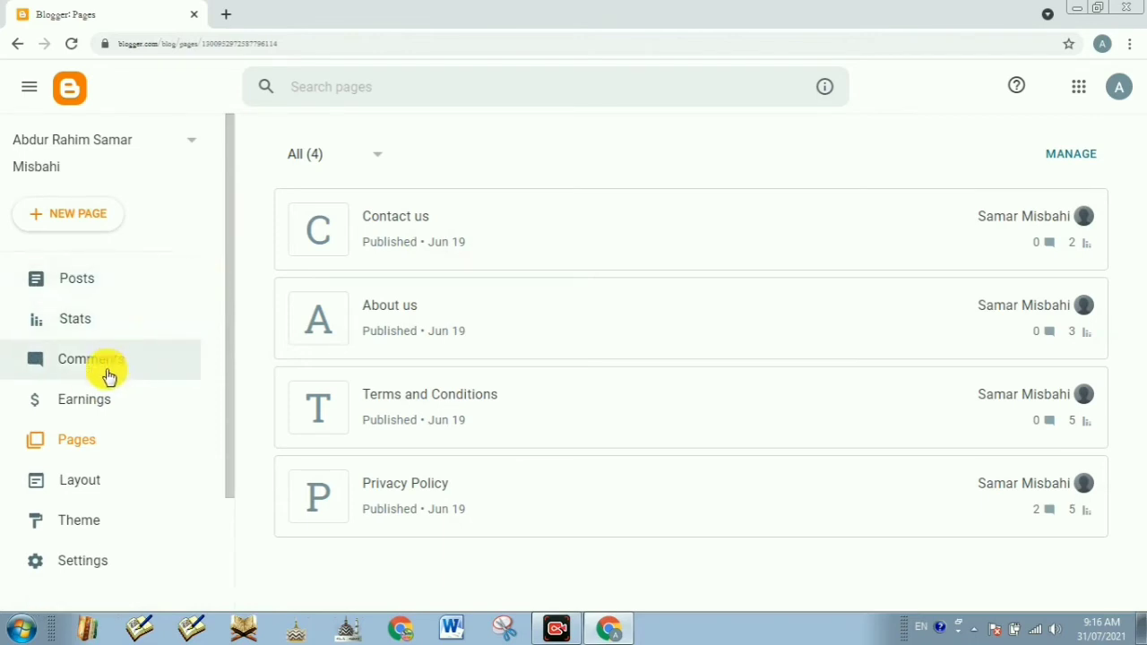
Step: Pick Islamic Info again from the Blogger blog switcher
left_click(75, 148)
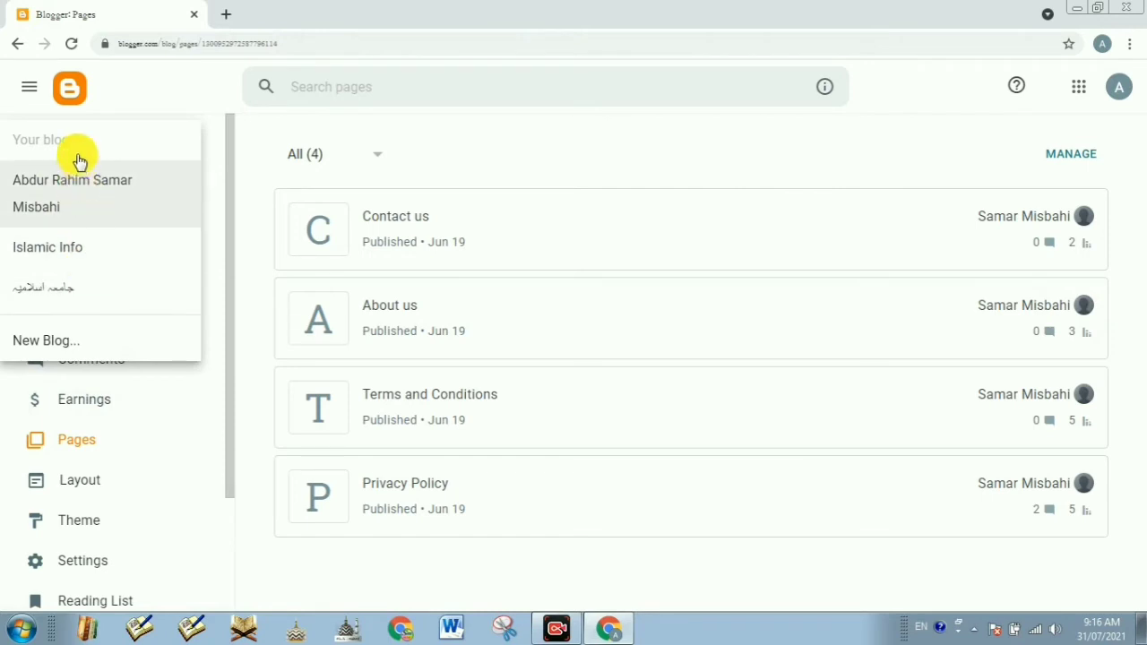
left_click(36, 256)
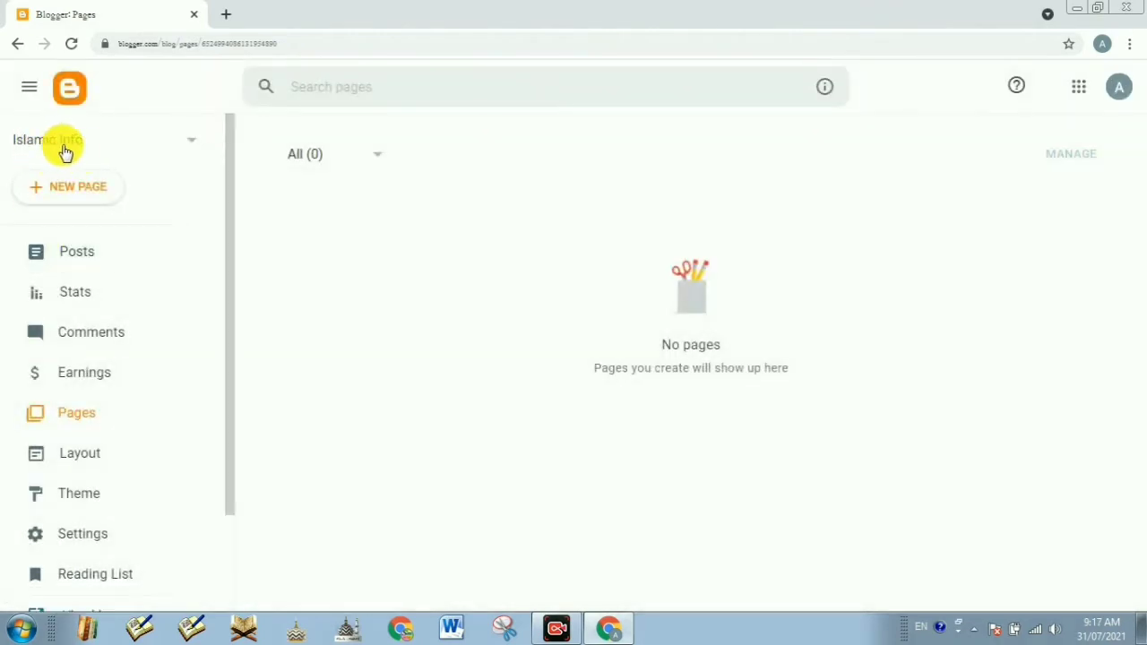
Step: From the Islamic Info Earnings page, start a new AdSense account
left_click(81, 376)
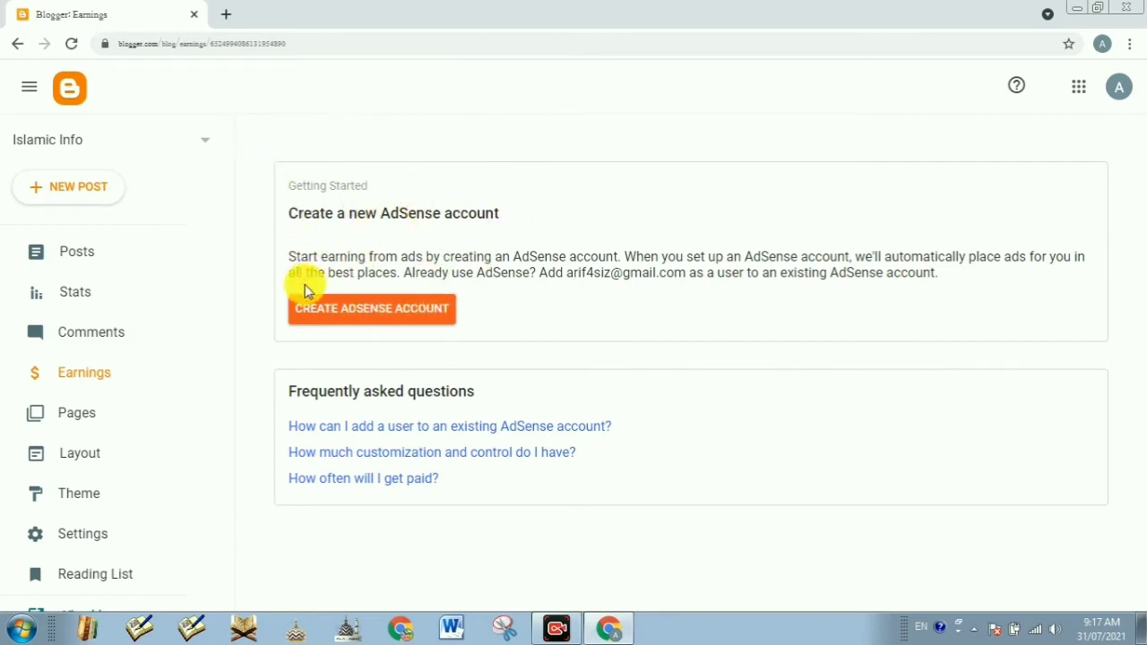
left_click(329, 322)
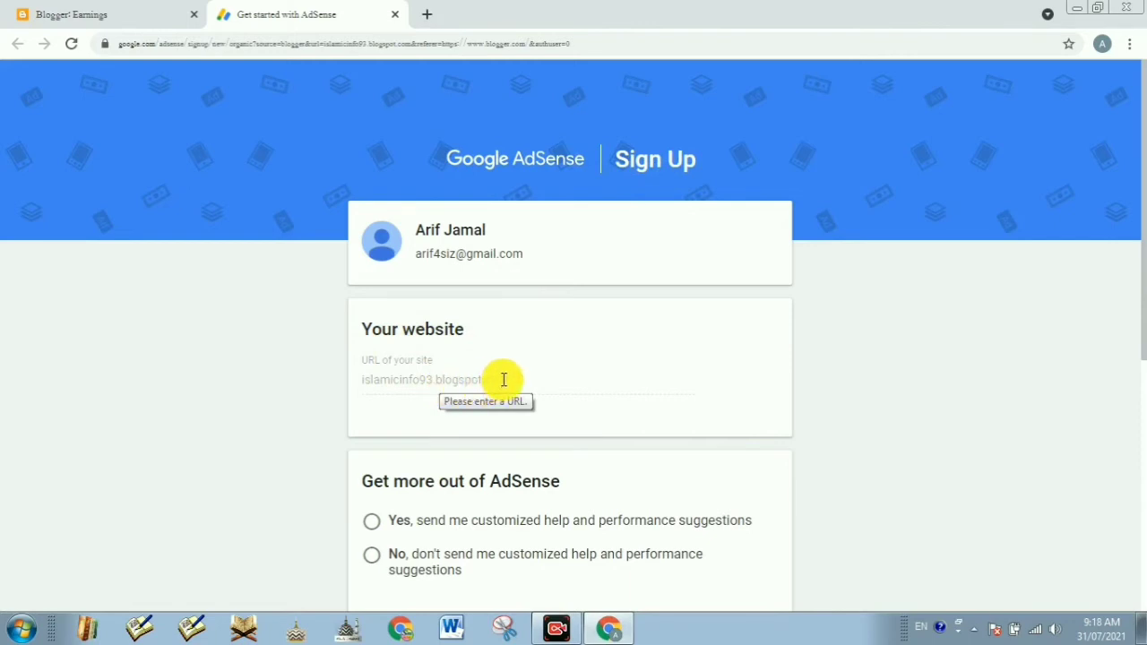
Step: Check that the sign-up site URL reads islamicinfo93.blogspot.com
triple_click(404, 379)
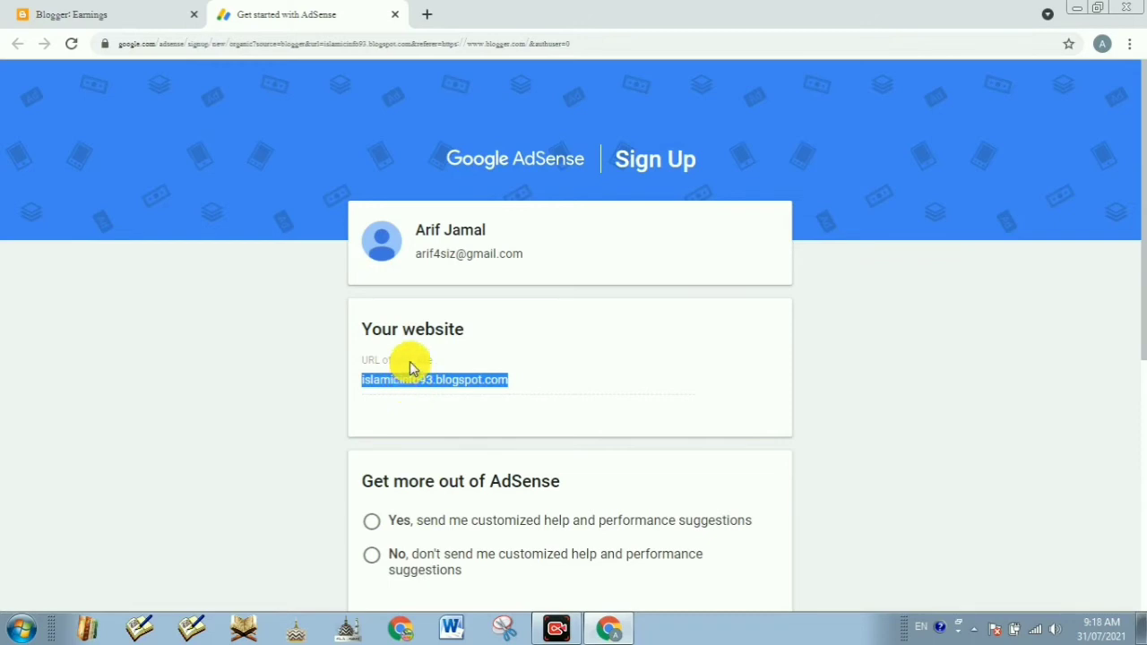
scroll(421, 386, "down", 2)
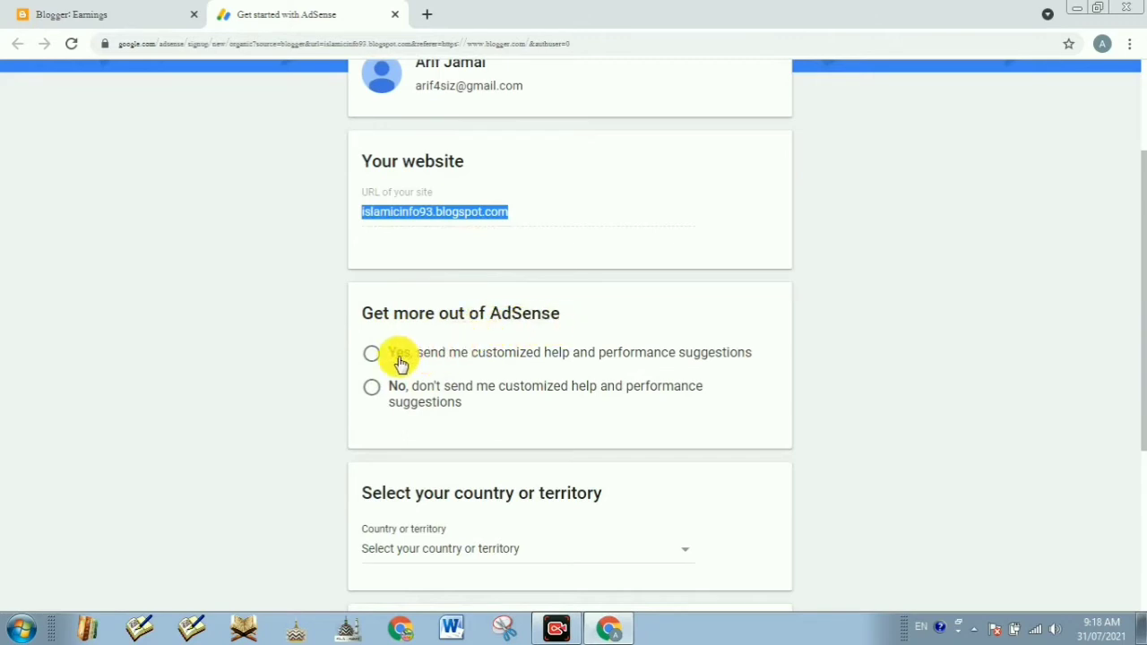
Step: Answer No to customized suggestions and choose India as the country
left_click(372, 388)
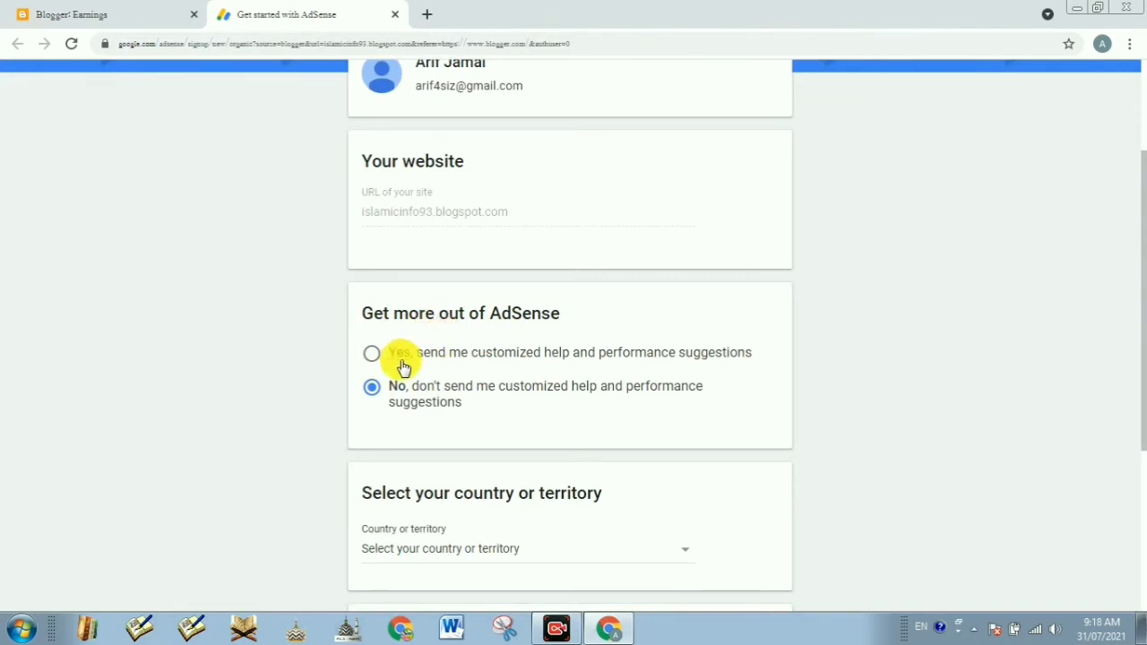
scroll(466, 376, "down", 3)
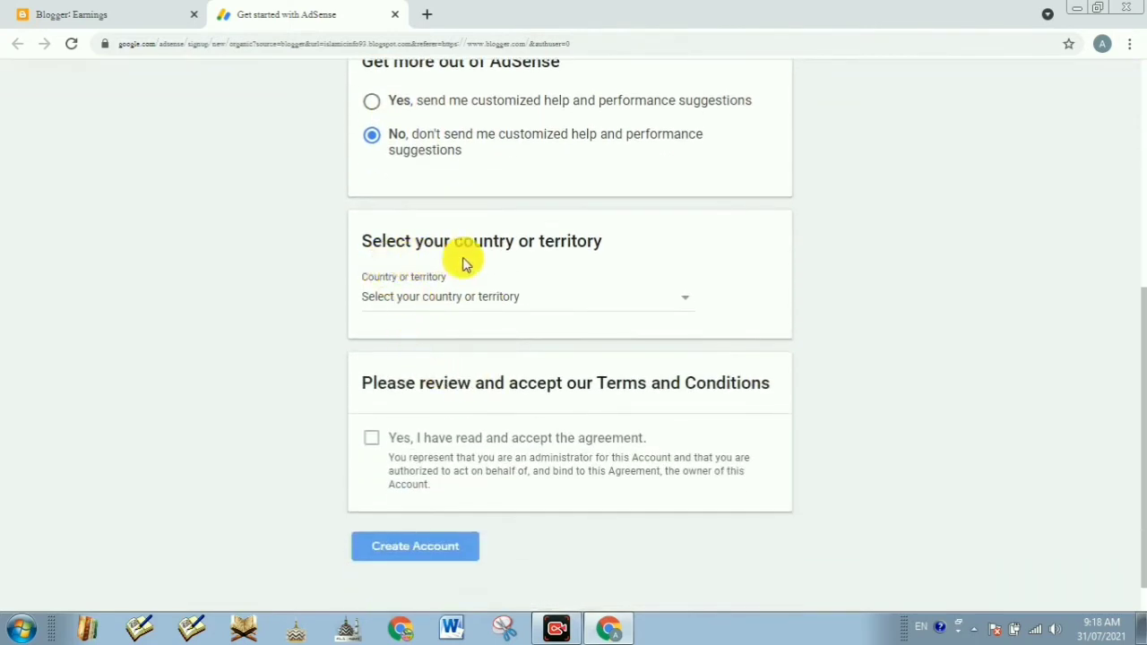
left_click(461, 304)
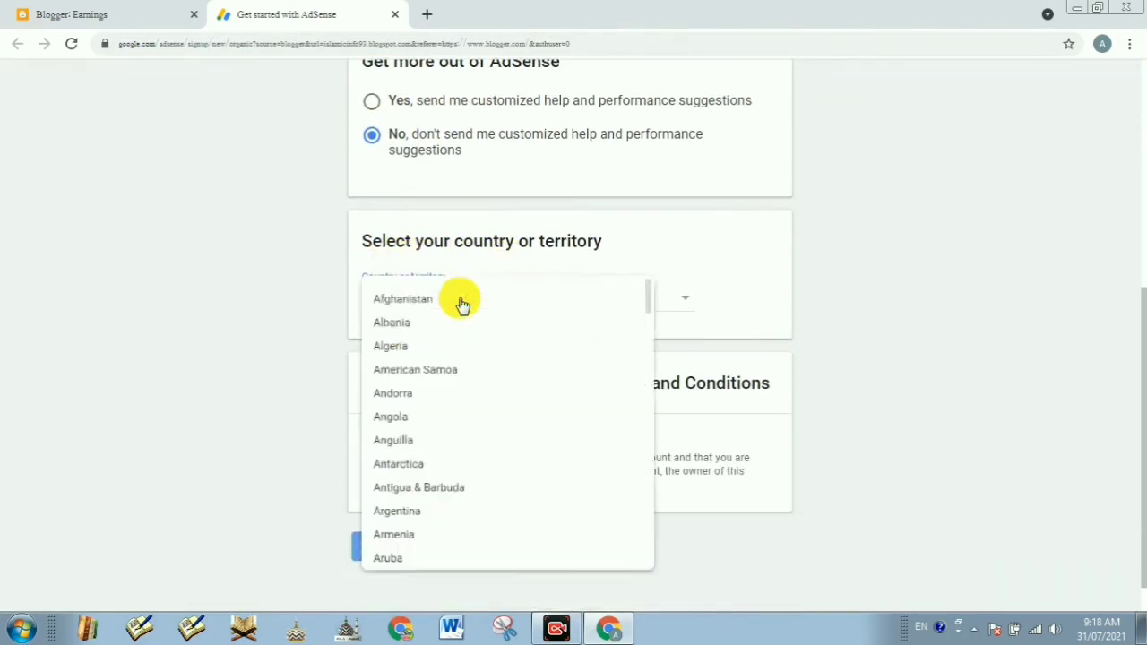
scroll(418, 418, "down", 3)
scroll(417, 430, "down", 12)
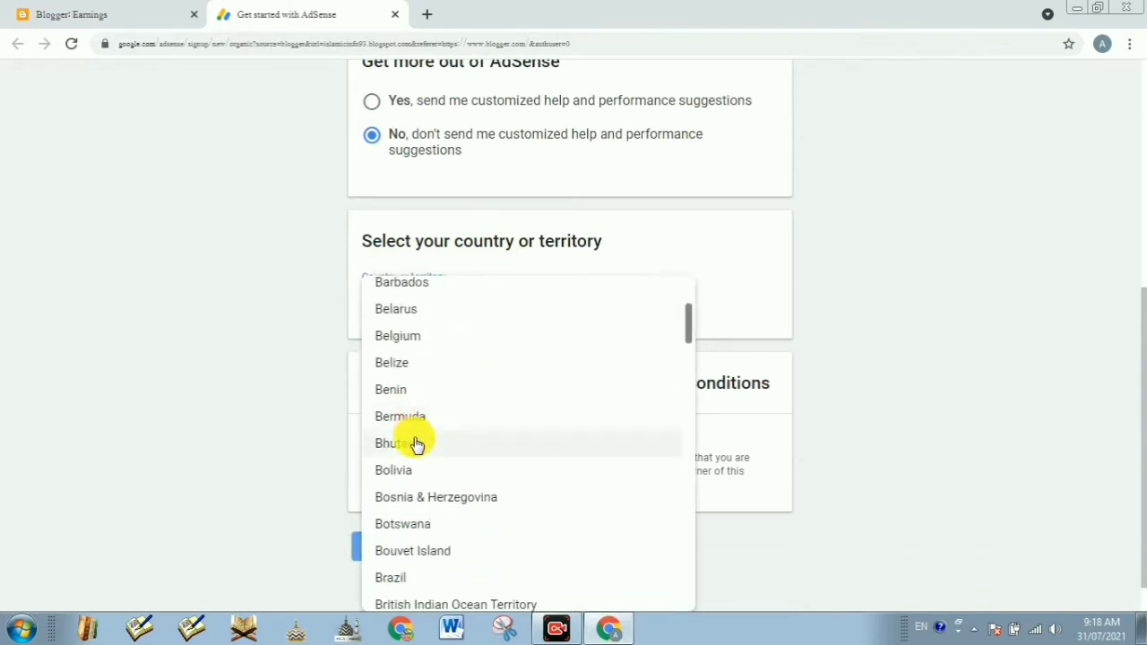
scroll(418, 443, "down", 12)
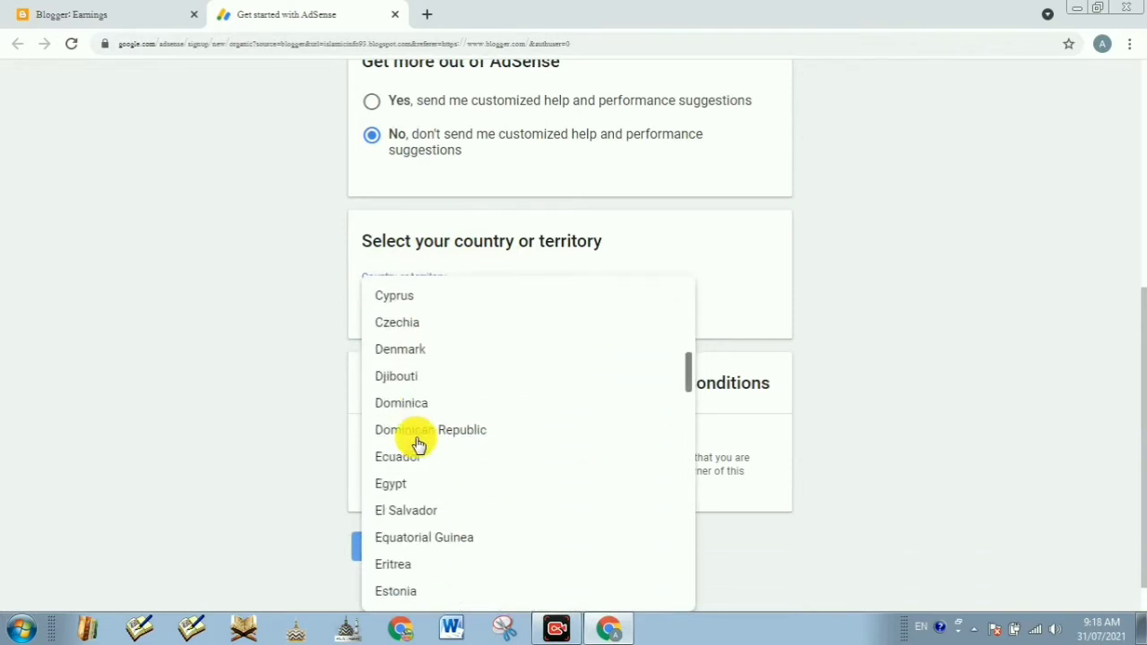
scroll(418, 444, "down", 10)
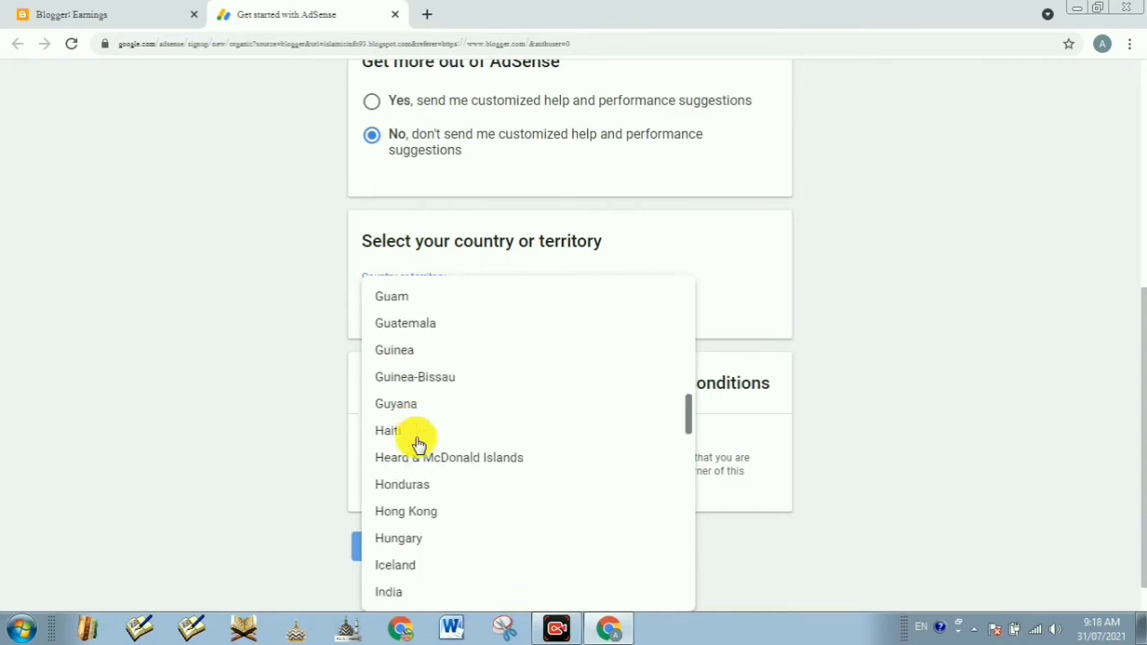
scroll(412, 434, "up", 3)
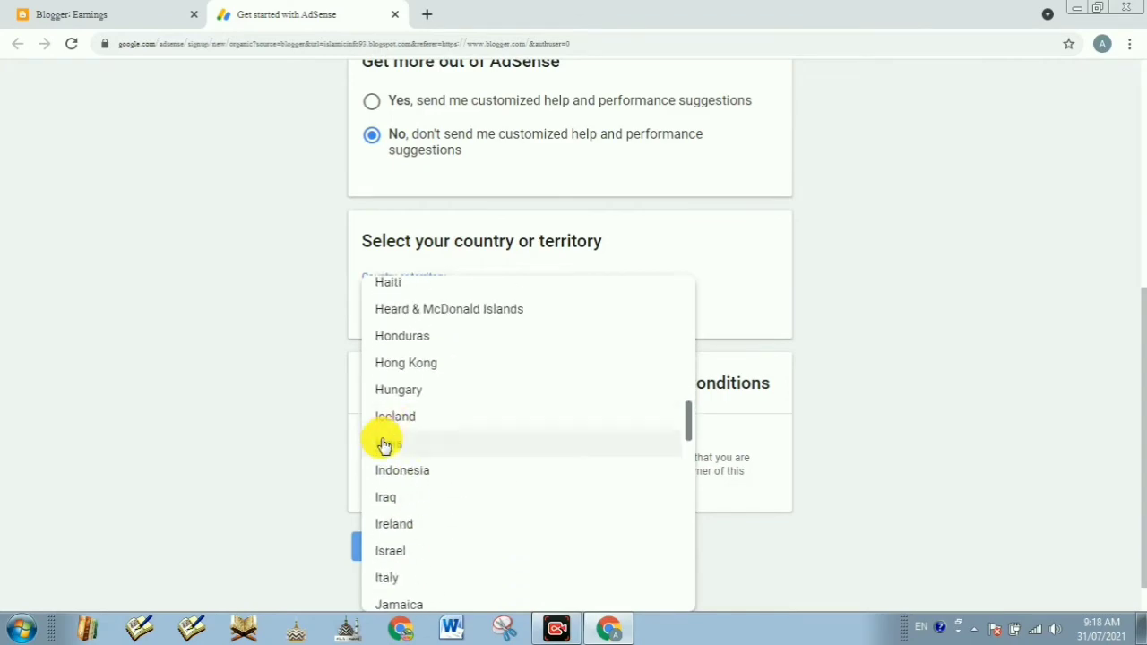
left_click(381, 442)
scroll(475, 431, "down", 15)
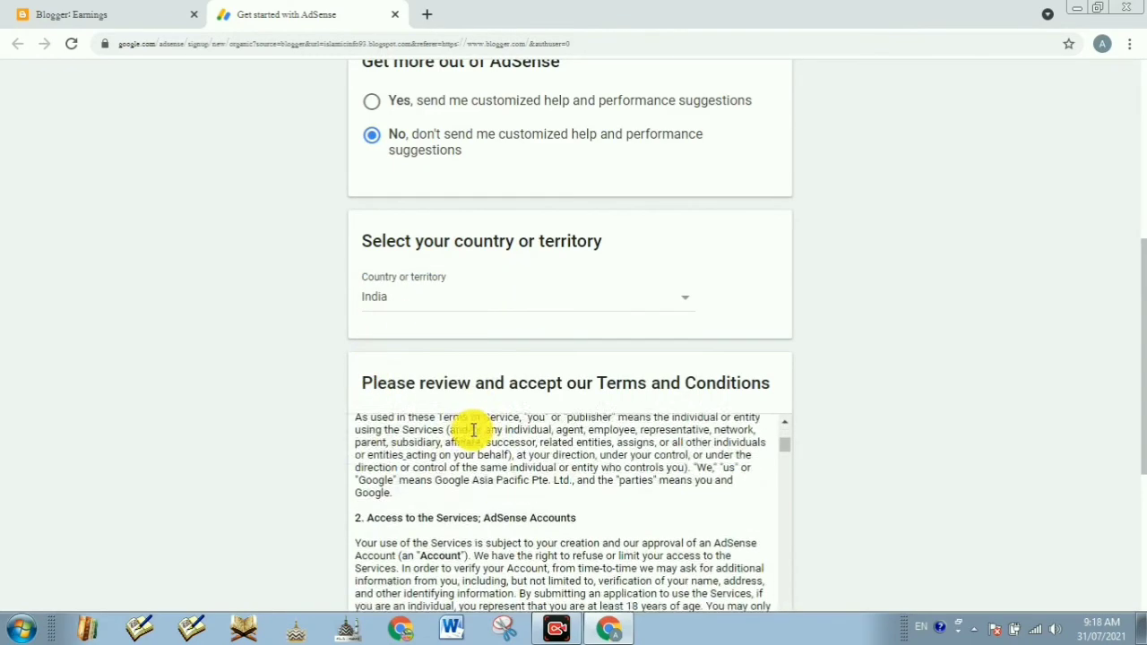
scroll(771, 520, "down", 5)
scroll(852, 466, "down", 4)
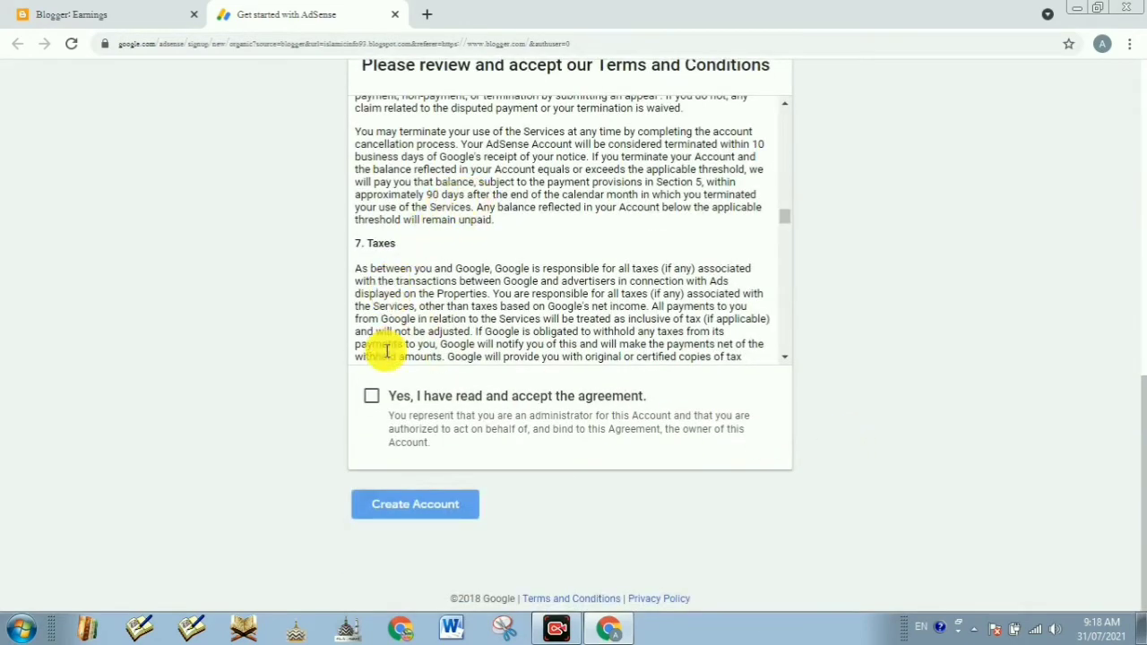
Step: Accept the AdSense terms agreement and create the account
left_click(371, 397)
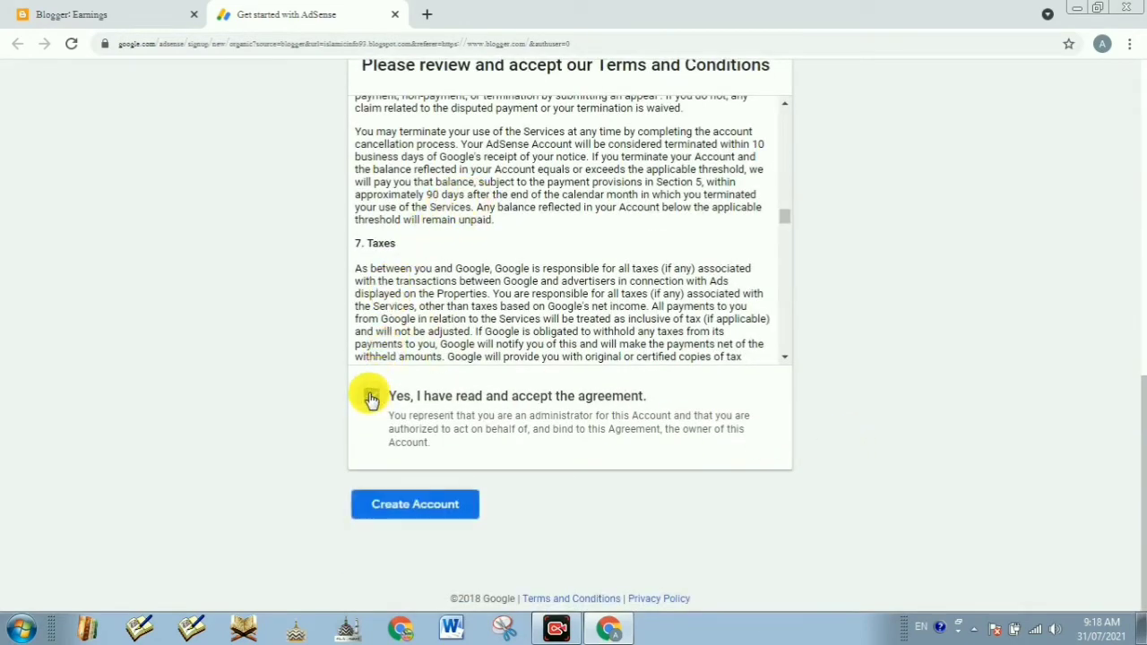
left_click(416, 506)
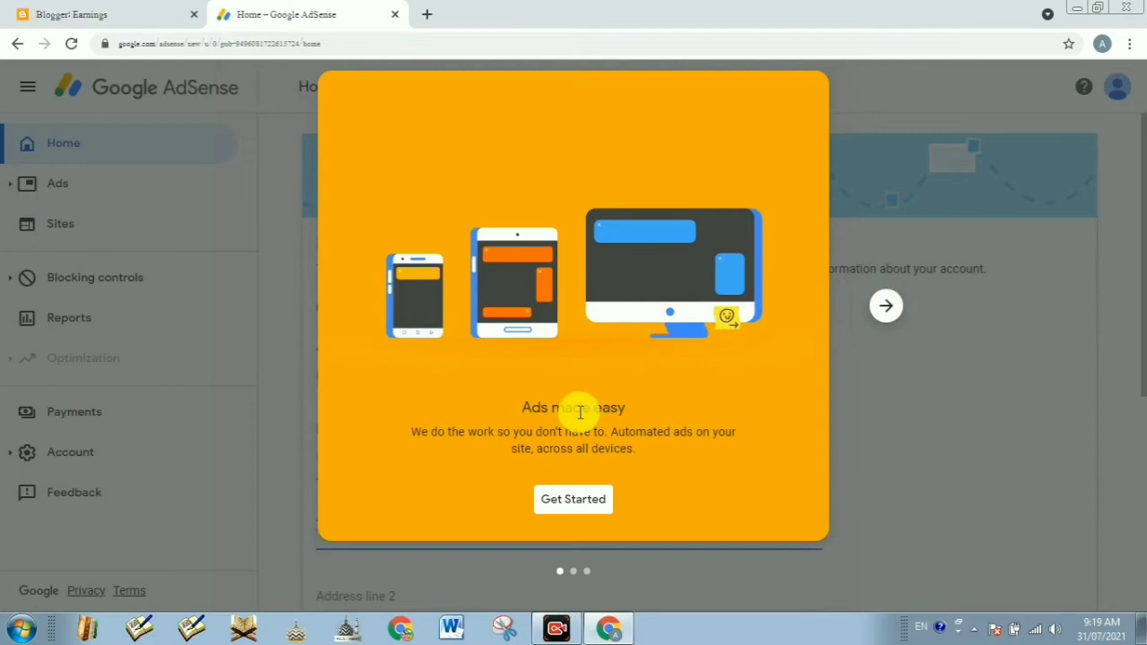
Step: Go through the three AdSense welcome slides and choose Get Started
left_click(888, 308)
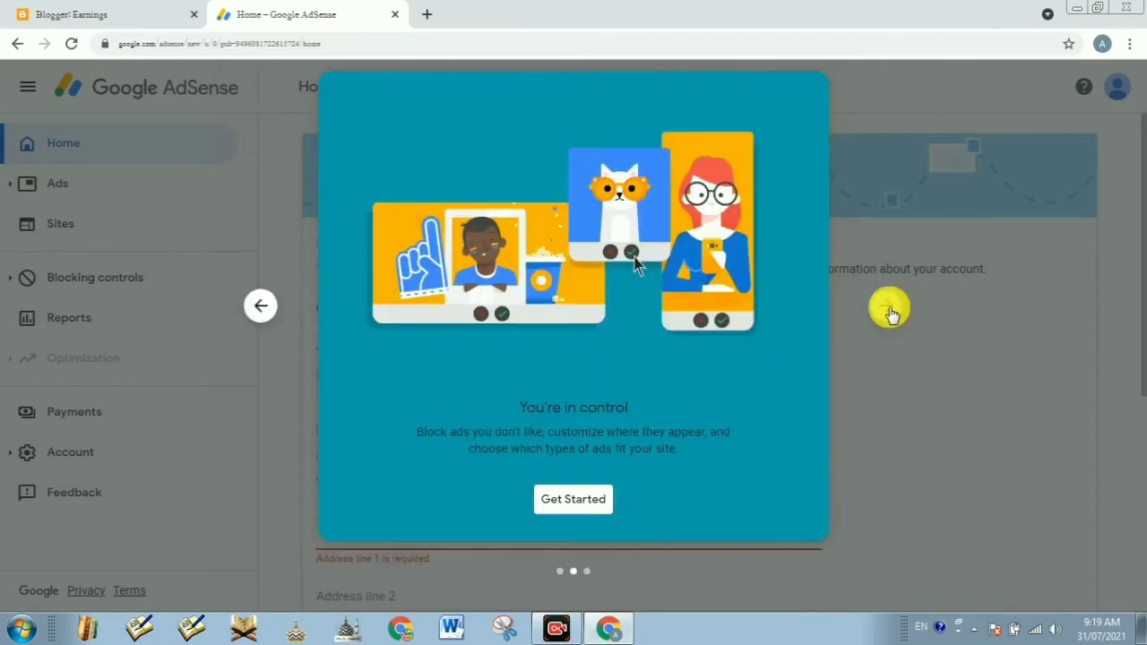
left_click(888, 308)
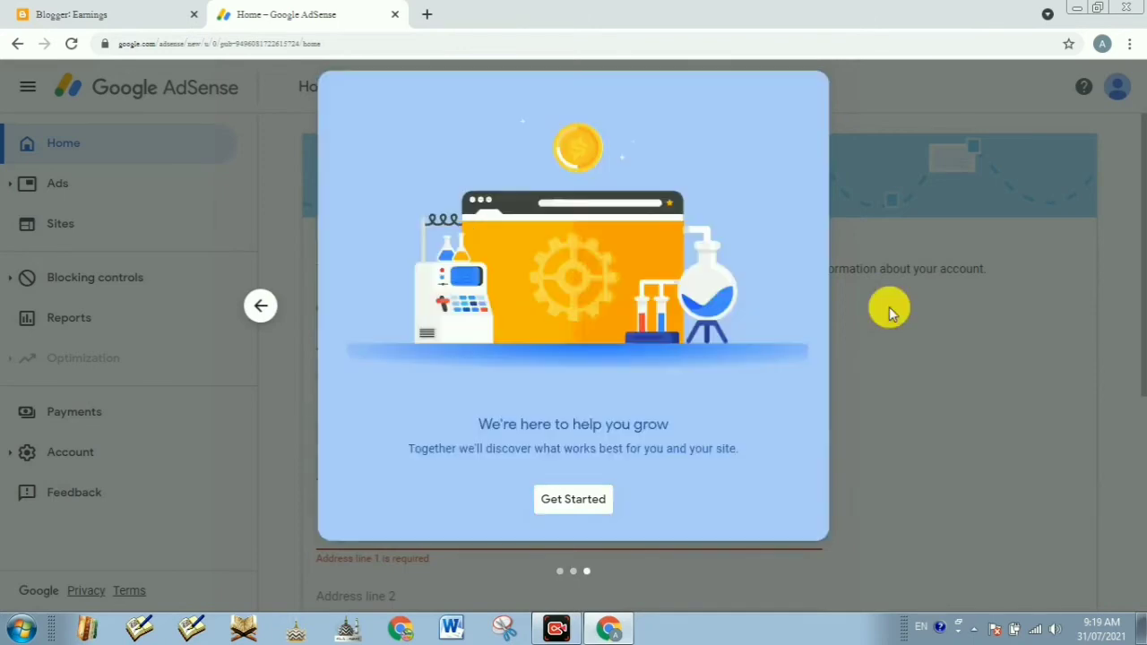
left_click(578, 500)
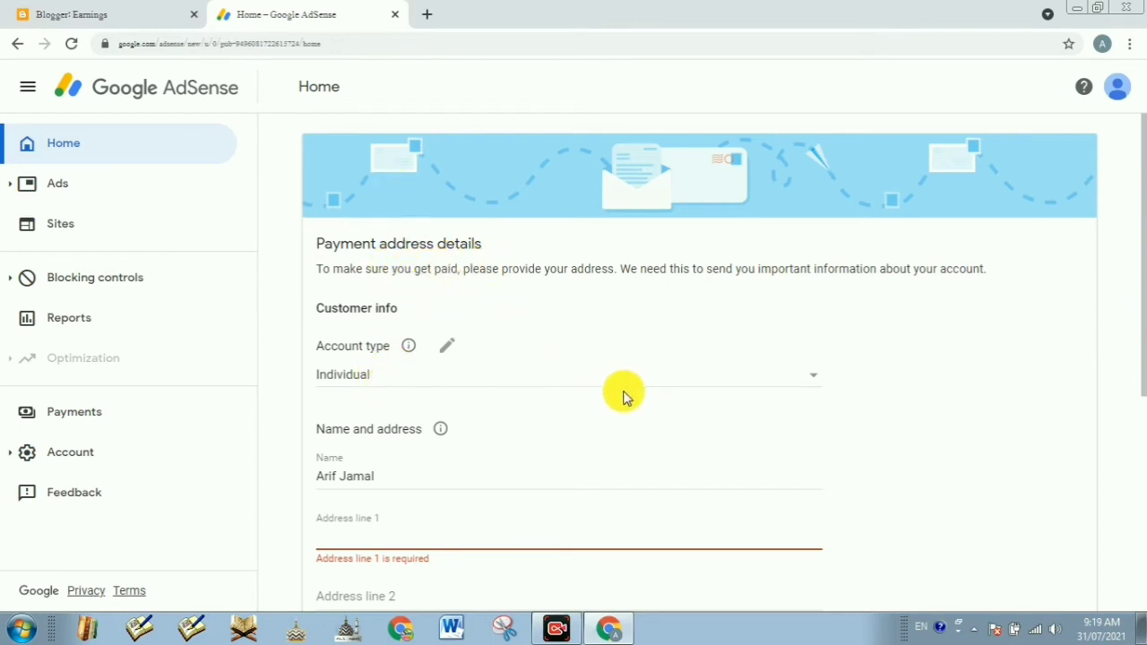
left_click(556, 635)
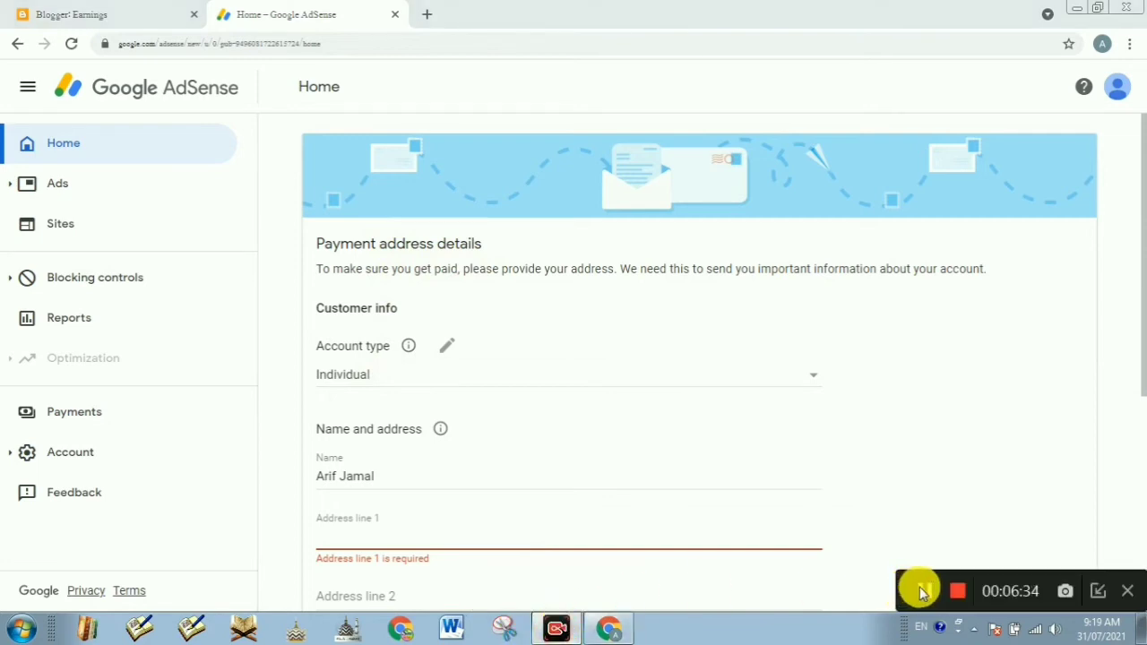
left_click(1098, 591)
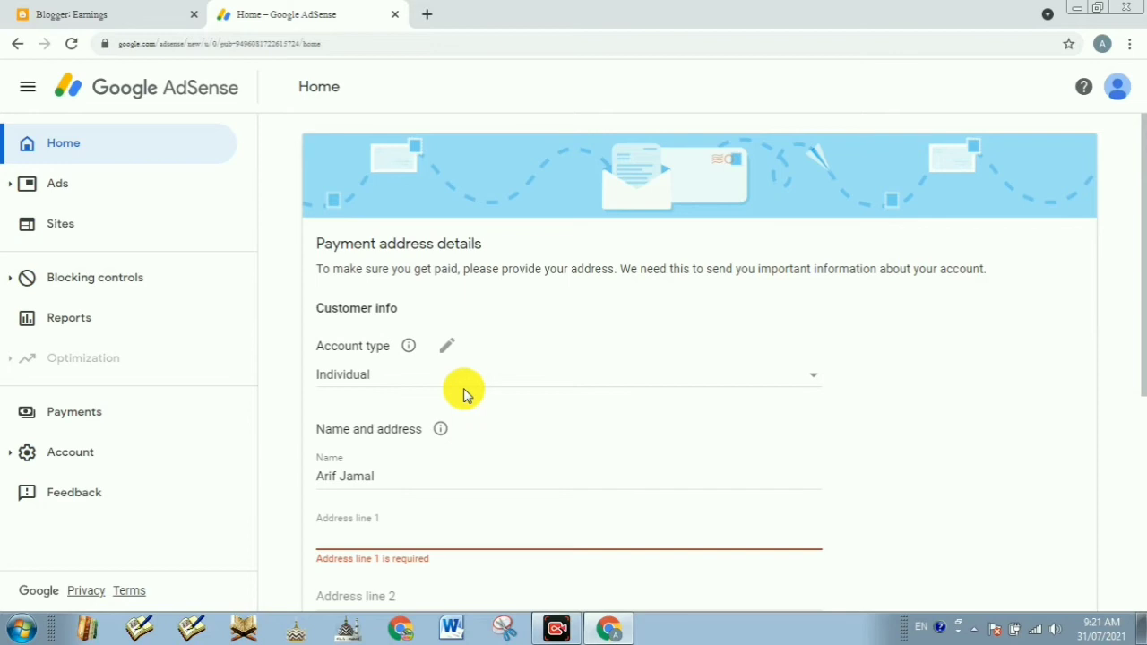
scroll(473, 384, "down", 2)
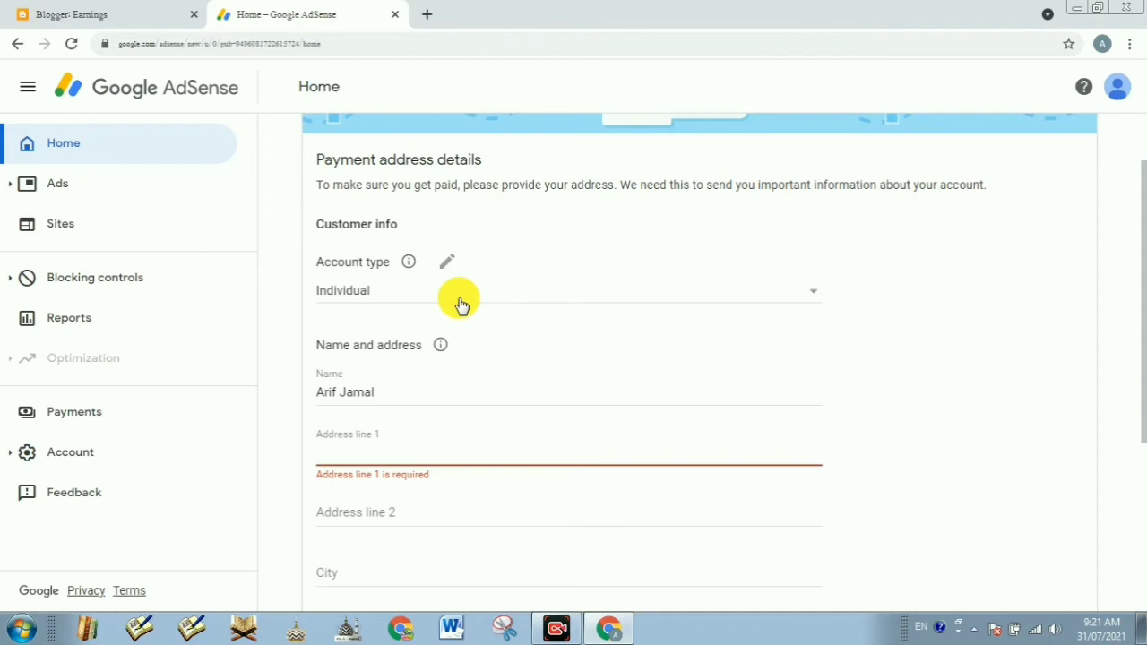
Step: Keep the payment account type set to Individual
left_click(406, 301)
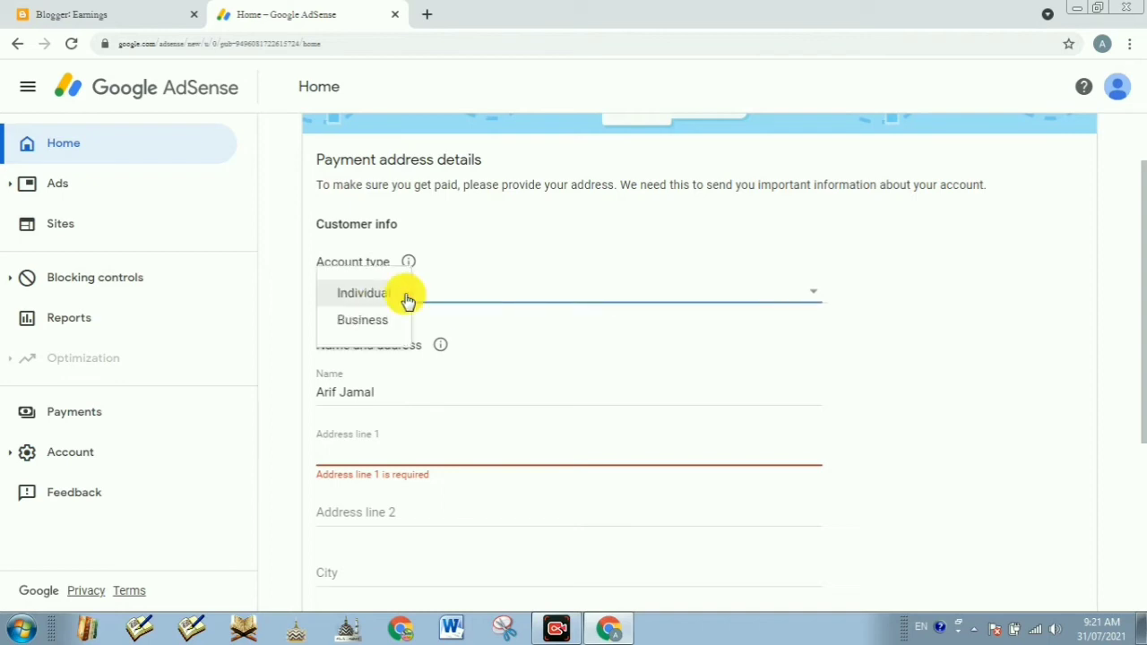
left_click(367, 299)
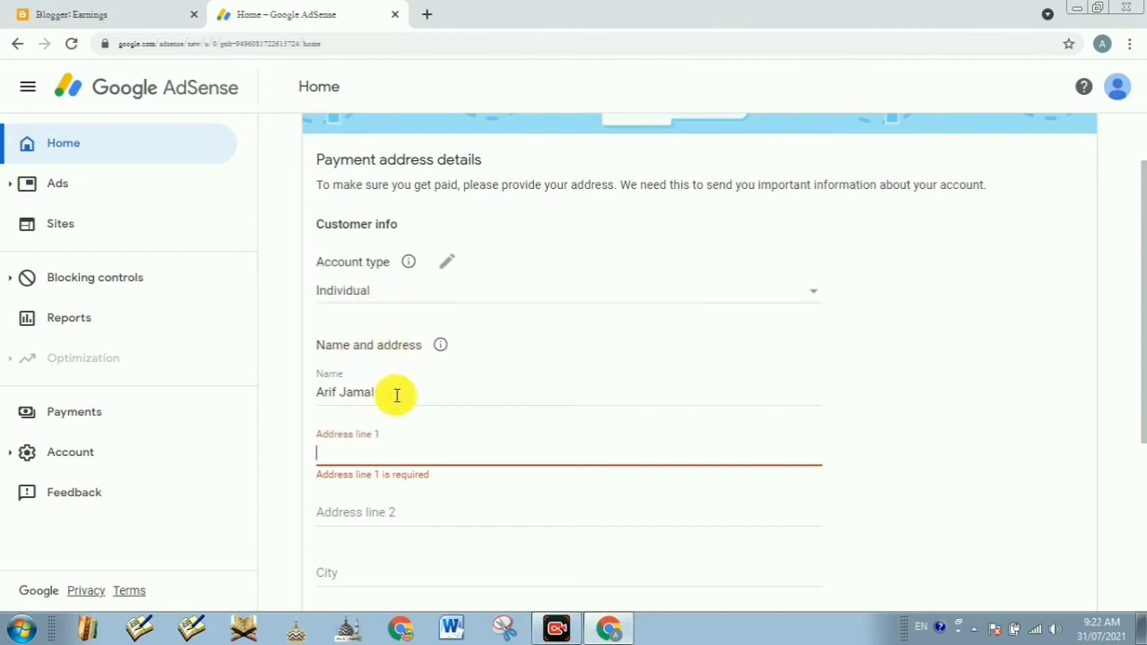
left_click_drag(397, 394, 302, 402)
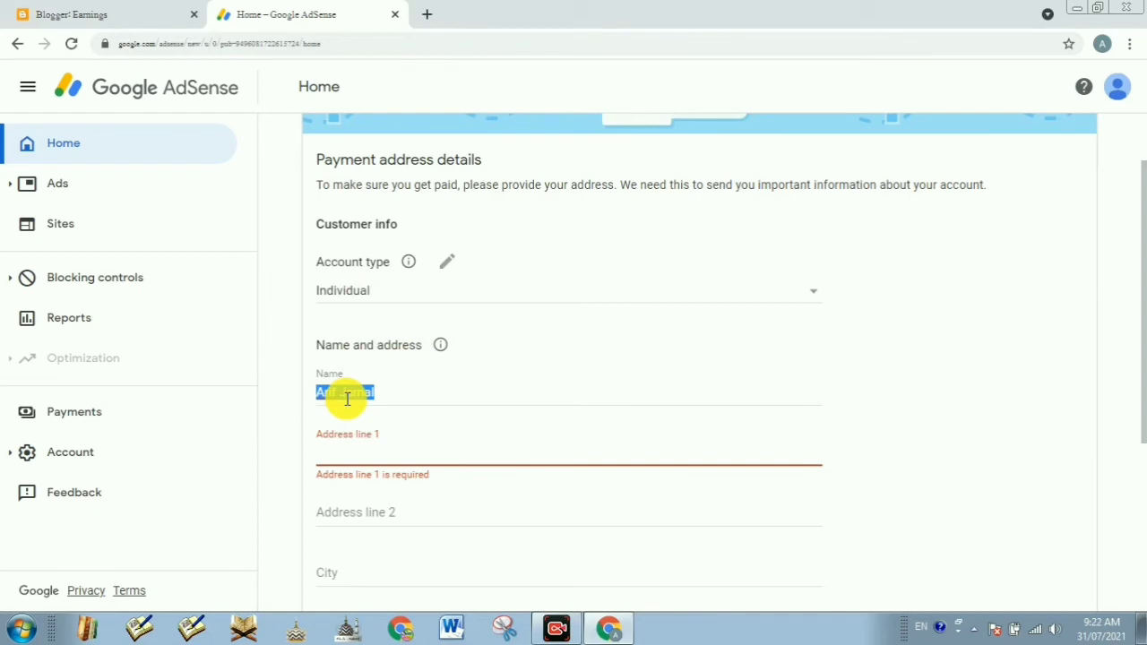
Step: Enter the customer's street address in Address line 1
left_click(357, 456)
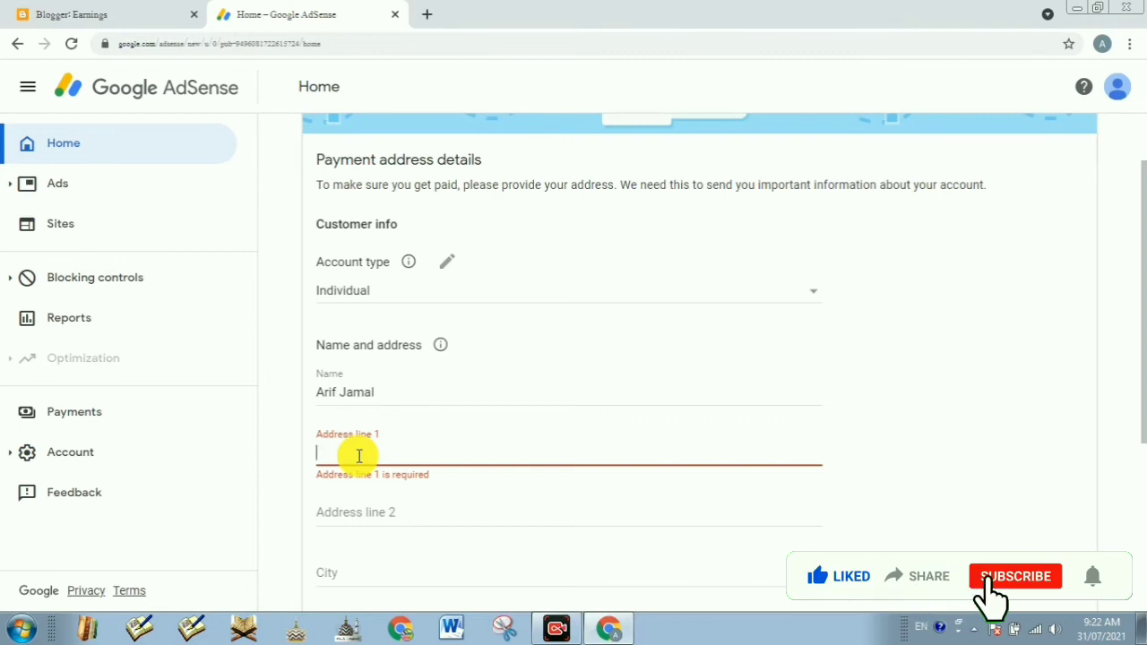
type("Port")
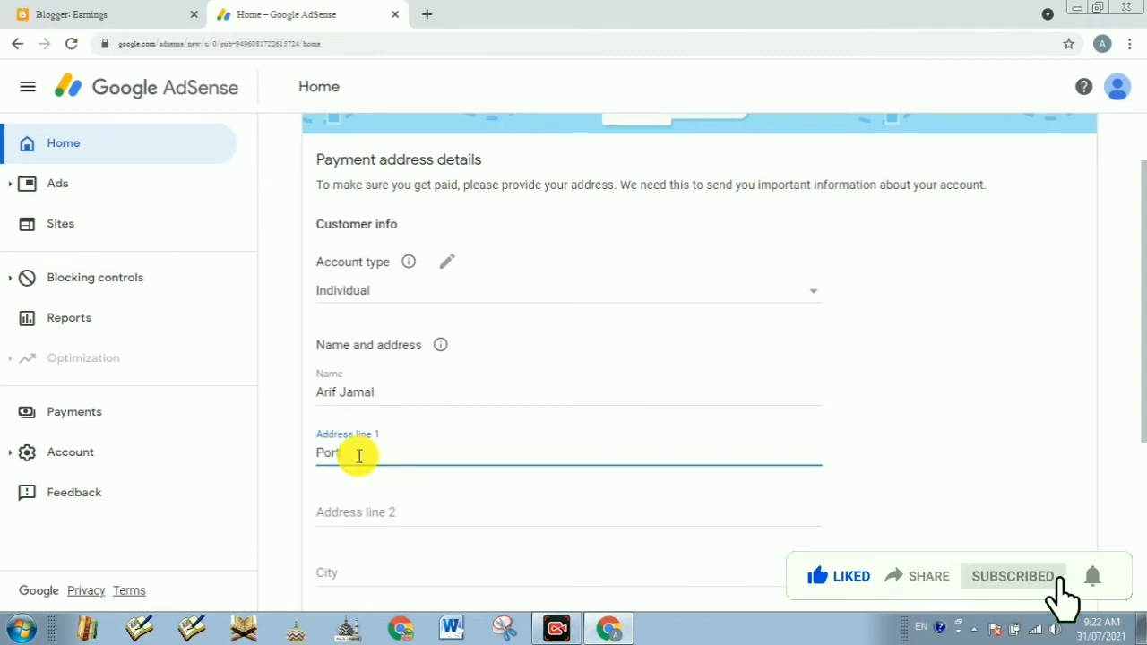
key("BackSpace")
key("BackSpace")
key("BackSpace")
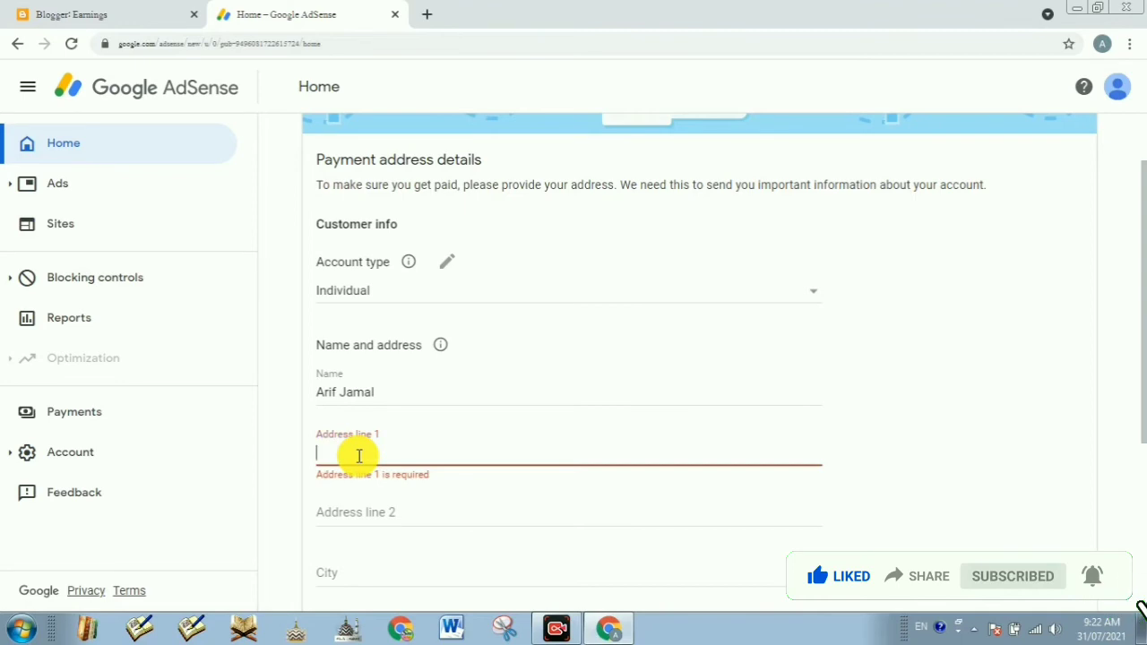
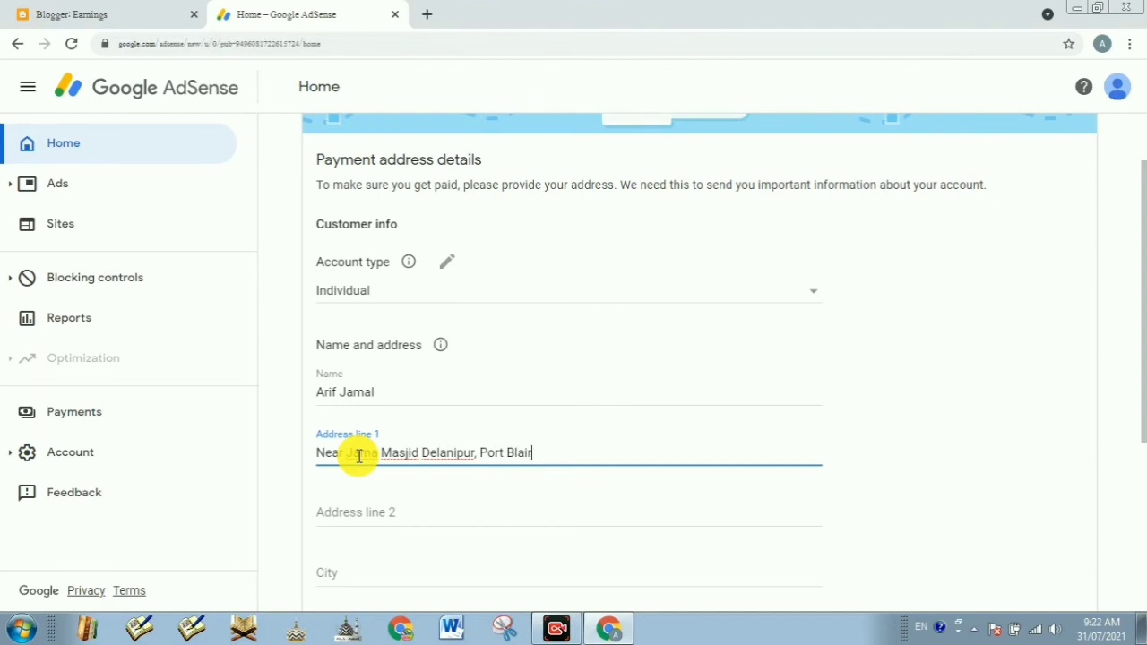
scroll(358, 456, "down", 3)
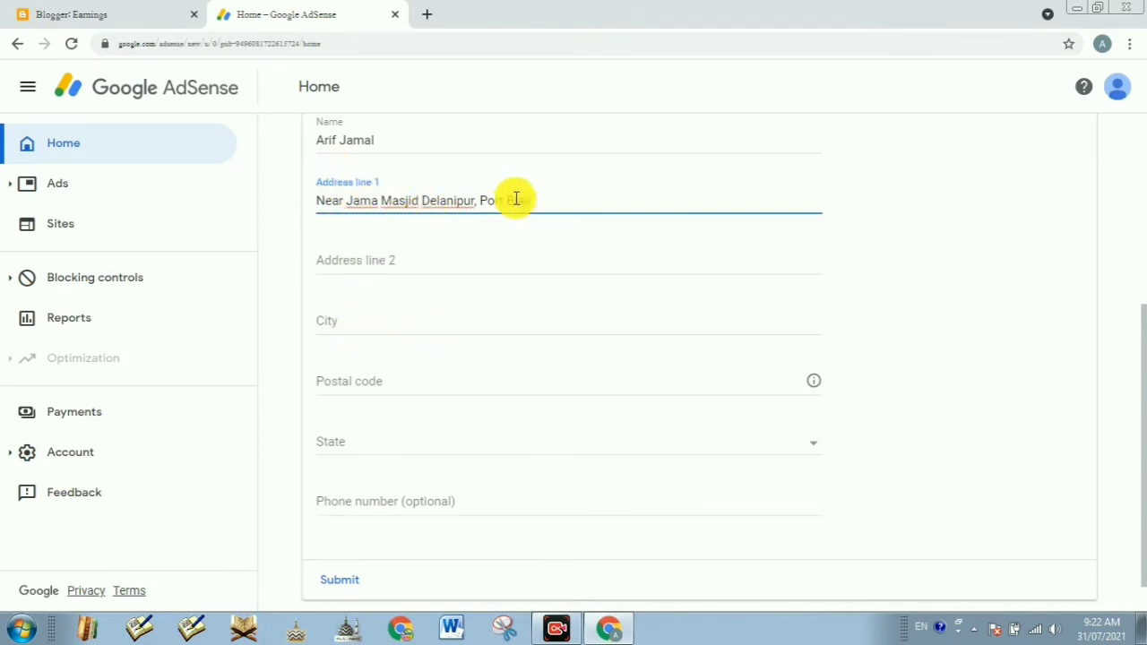
Step: Autofill the city, postal code and phone number from the saved address, and set the state to Andaman & Nicobar
left_click(361, 324)
type("P")
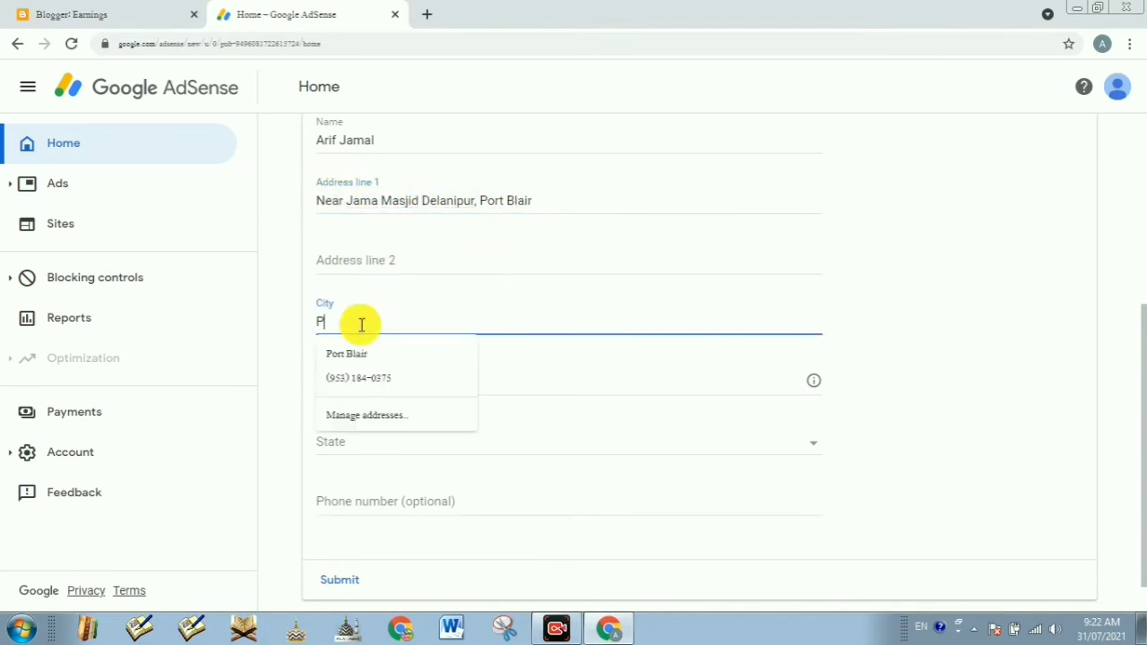
type("ort B")
key("Down")
key("Return")
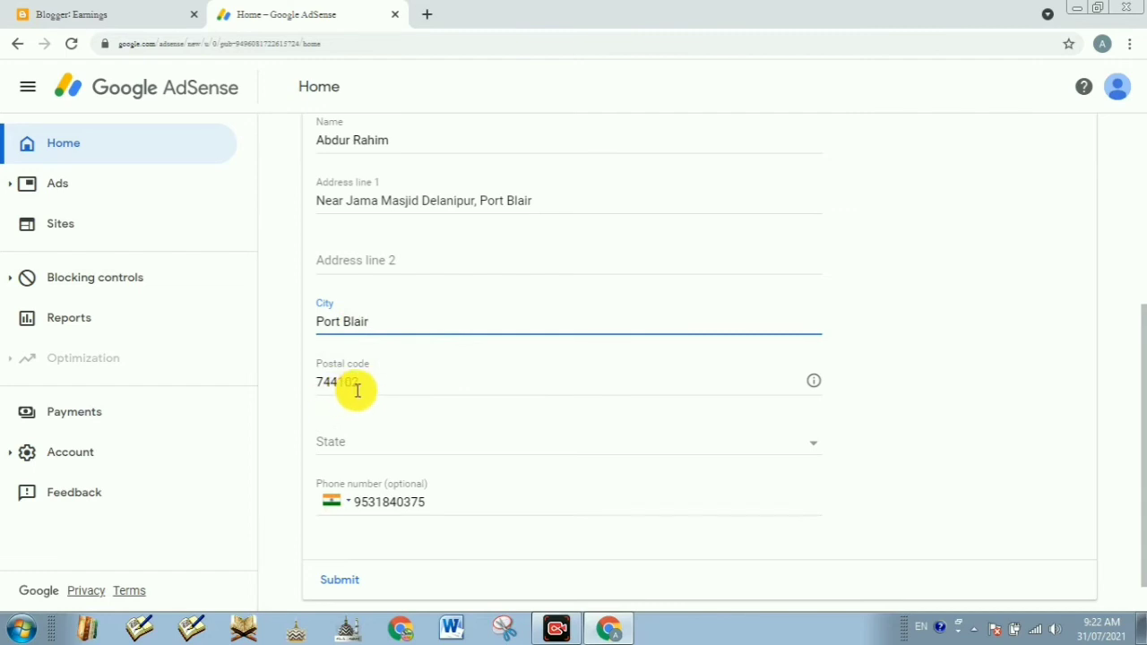
scroll(394, 417, "down", 1)
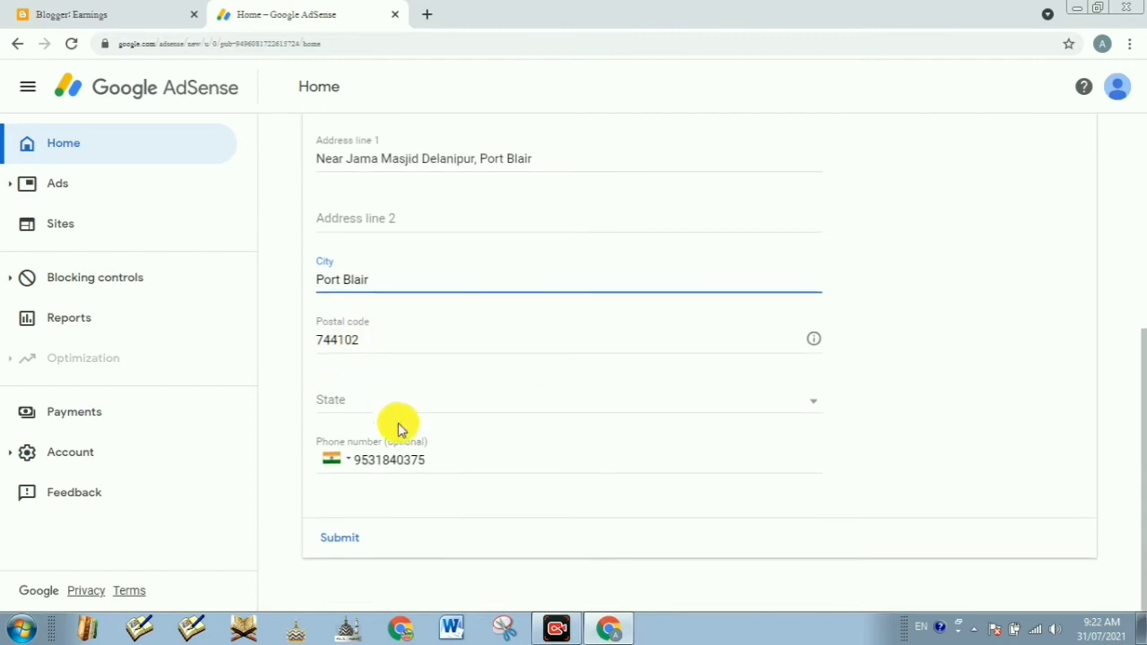
left_click(429, 460)
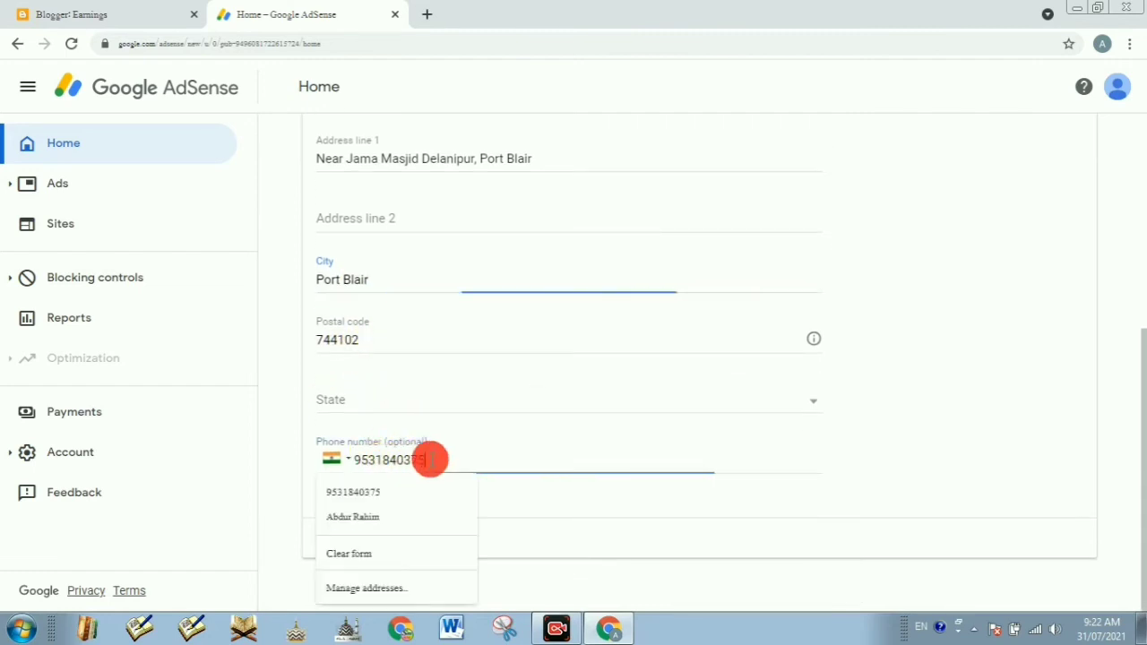
left_click(473, 399)
left_click(365, 401)
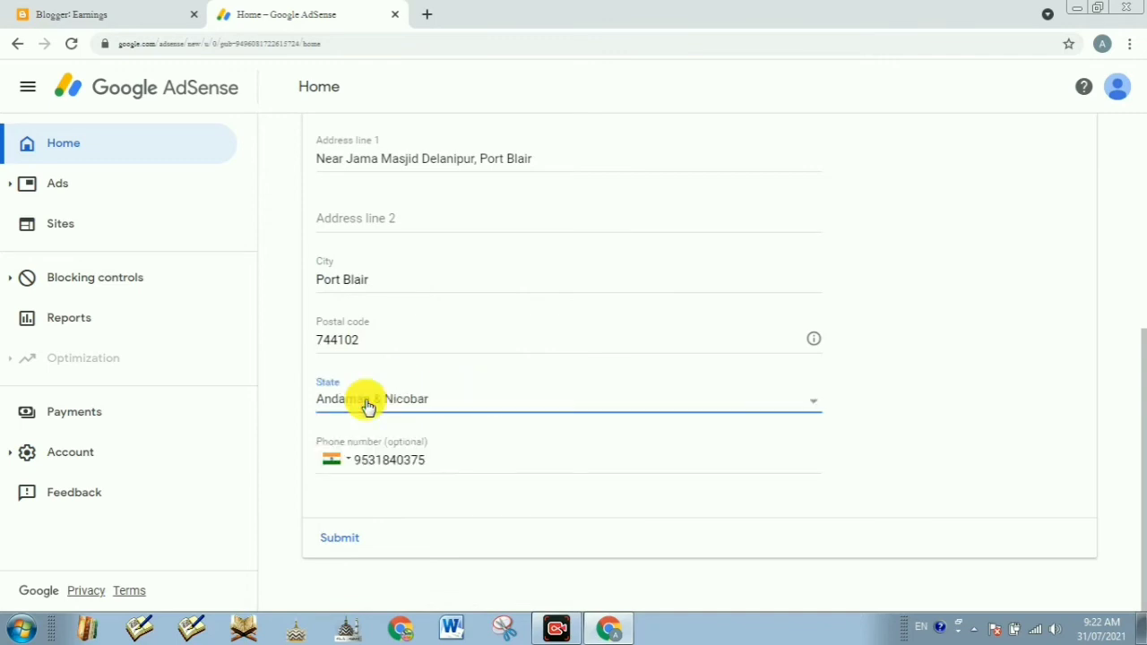
Step: Submit the completed payment address form to AdSense
left_click(339, 540)
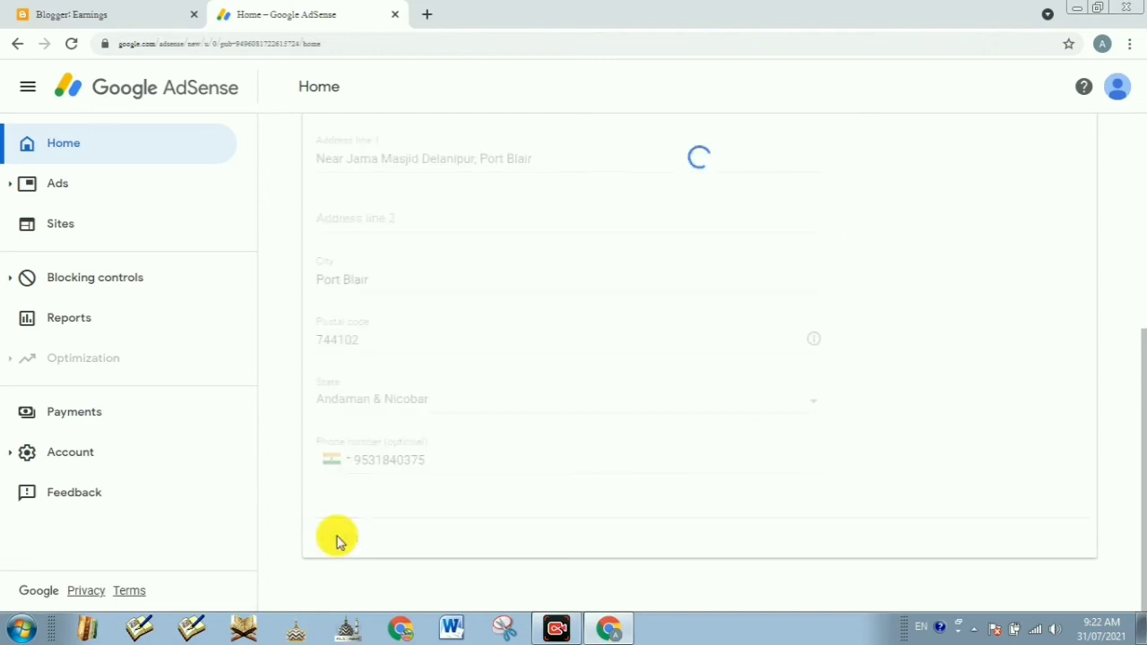